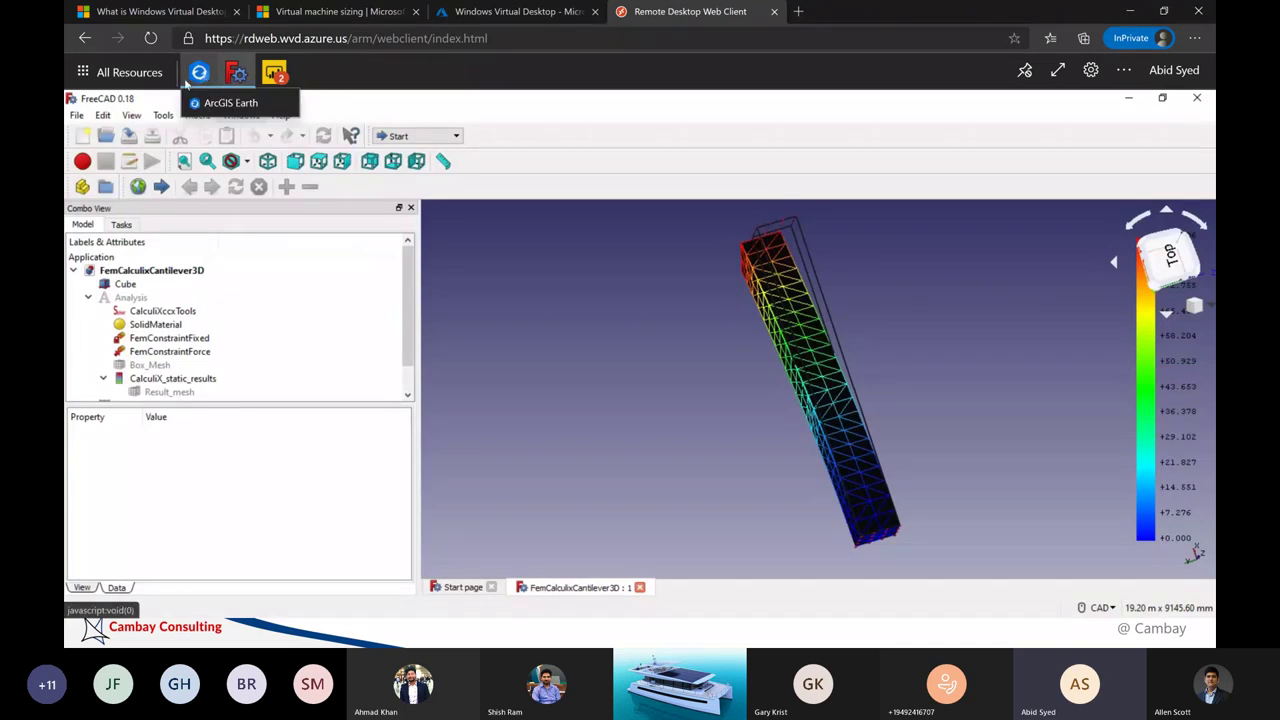
View the published resources in the web client and the Remote Desktop app, and switch to the ArcGIS Earth session
click(125, 72)
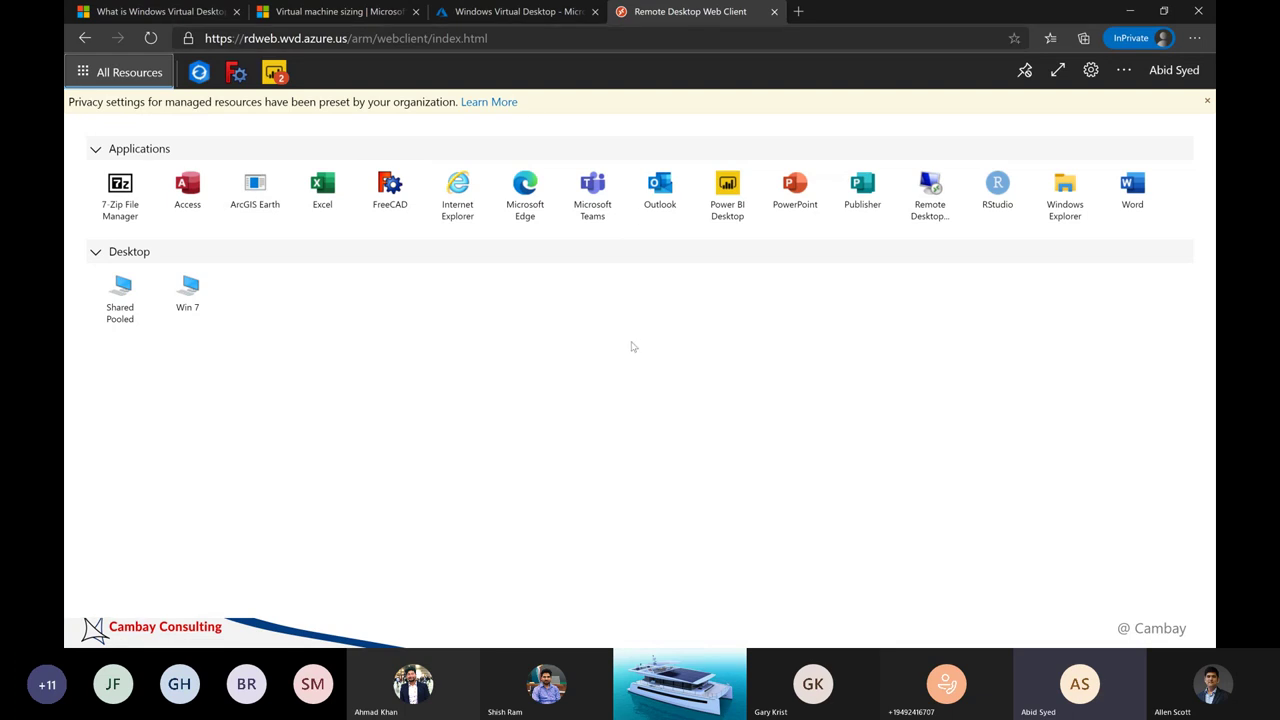
key(alt+Tab)
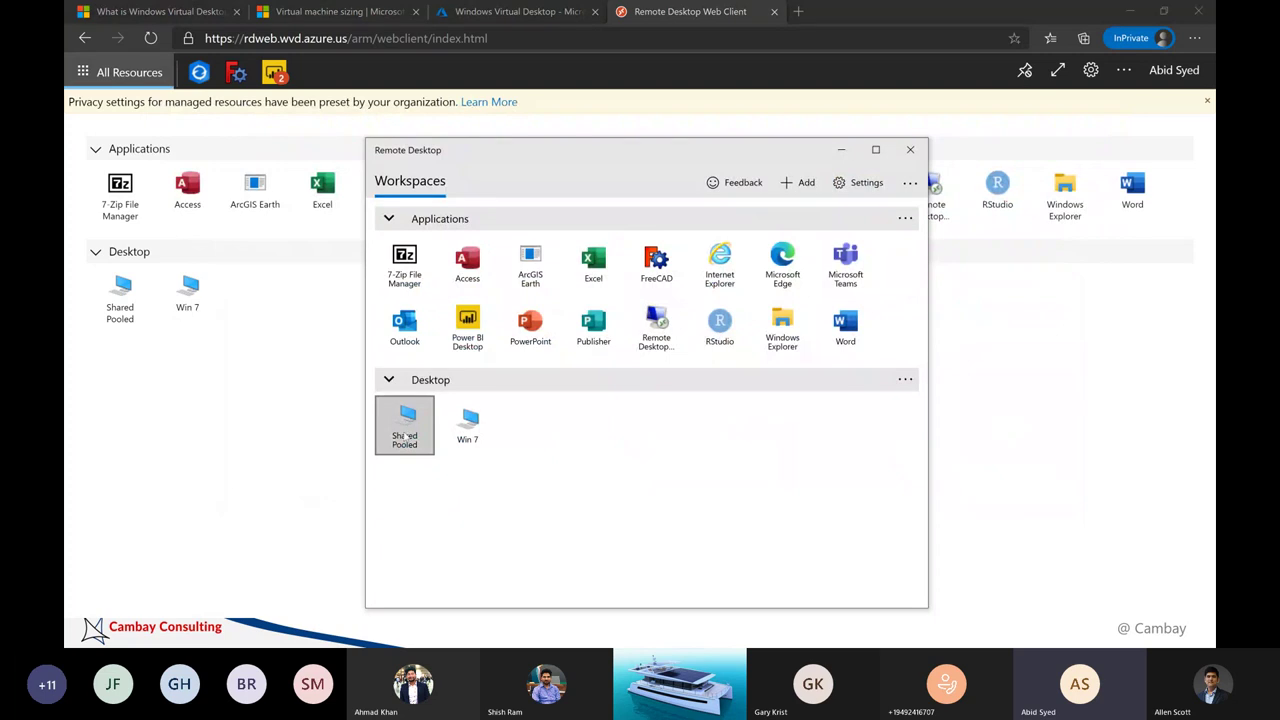
key(alt+Tab)
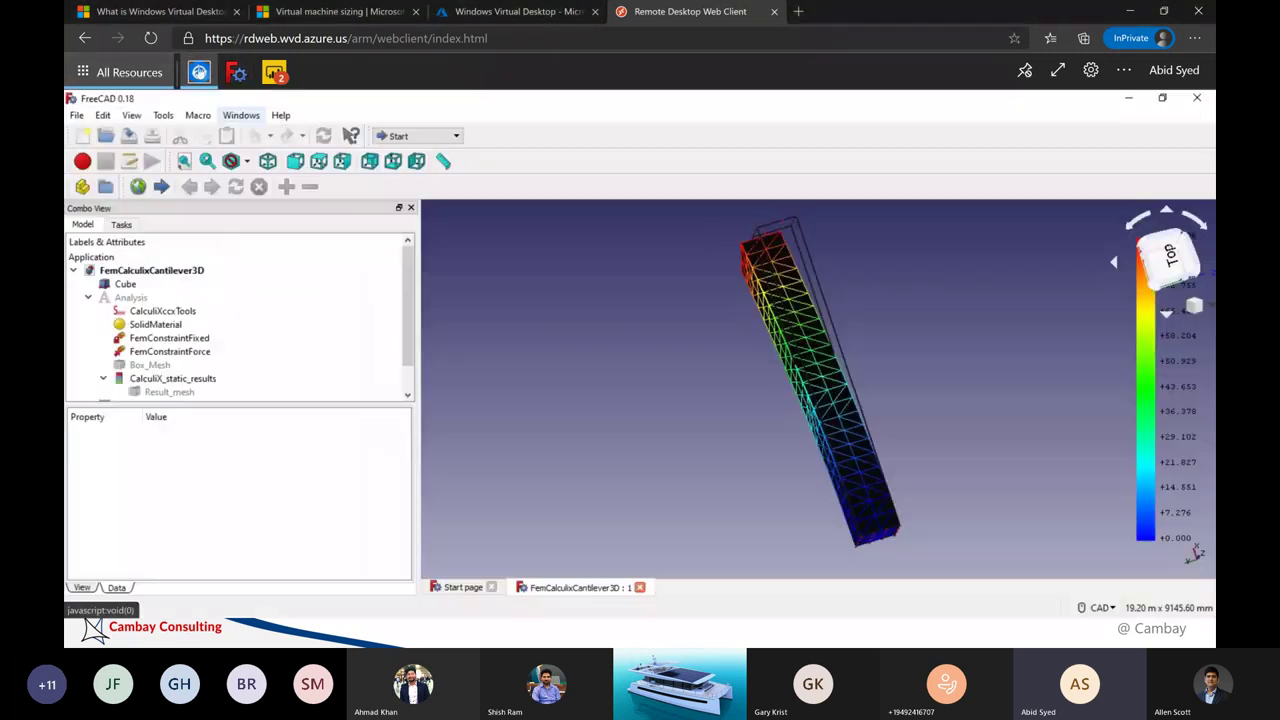
click(199, 72)
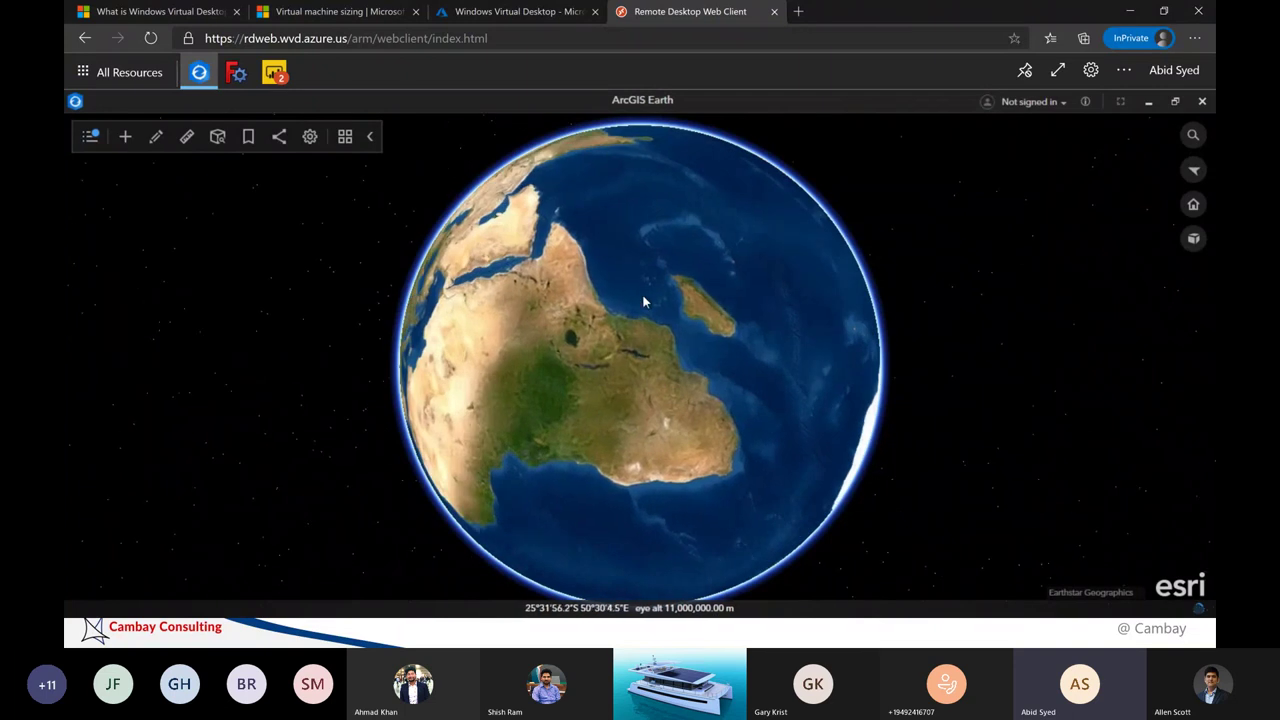
Switch to the FreeCAD session and examine the deformed FemCalculixCantilever3D beam from several angles
click(236, 72)
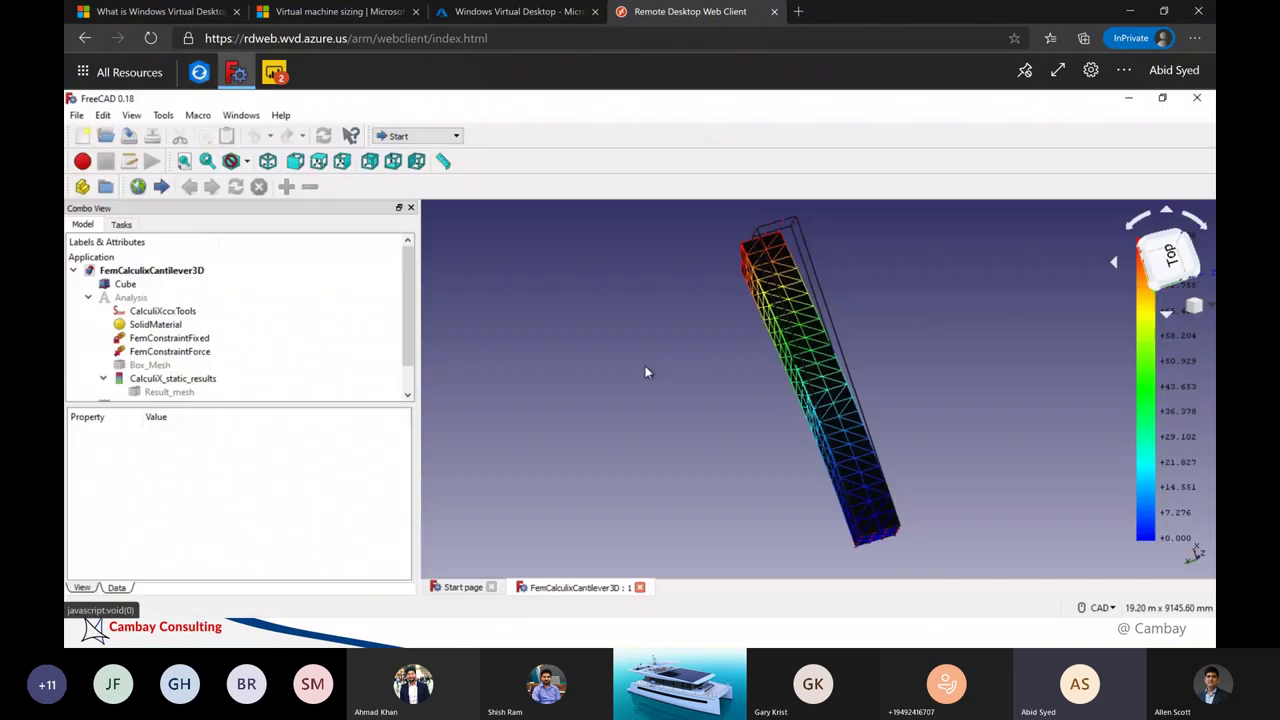
click(1115, 262)
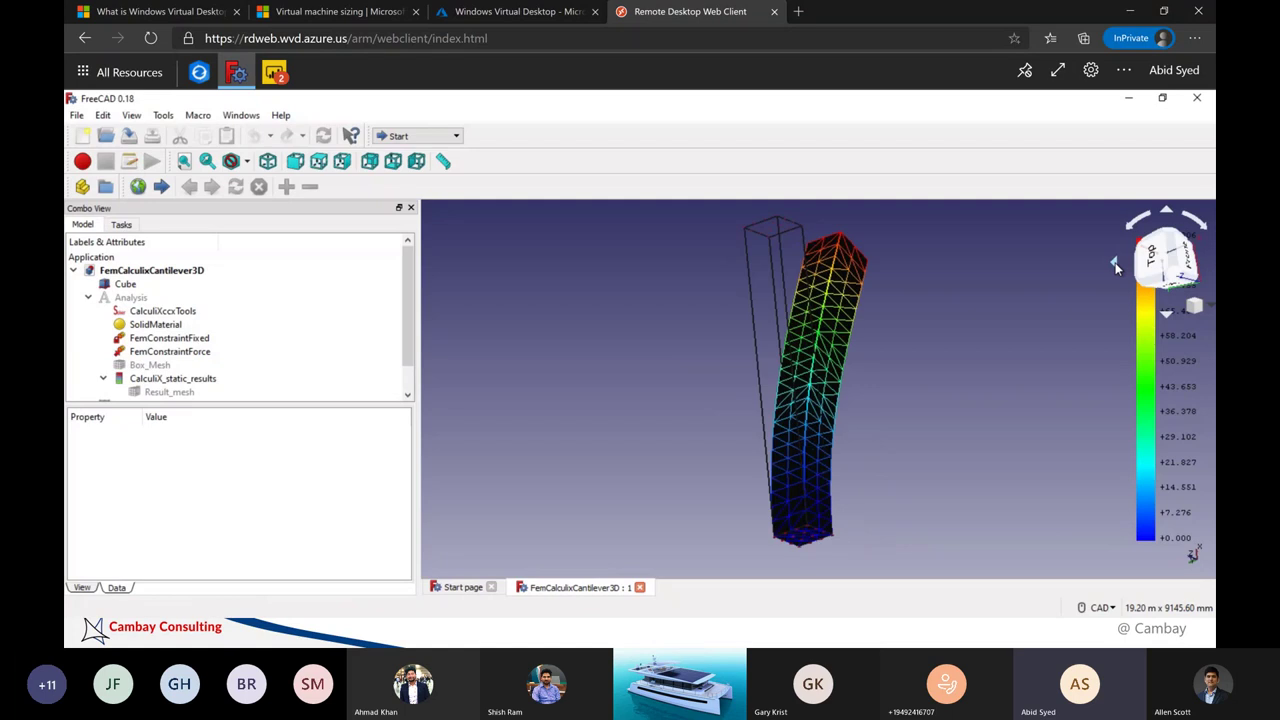
click(1166, 316)
click(1166, 316)
click(1165, 315)
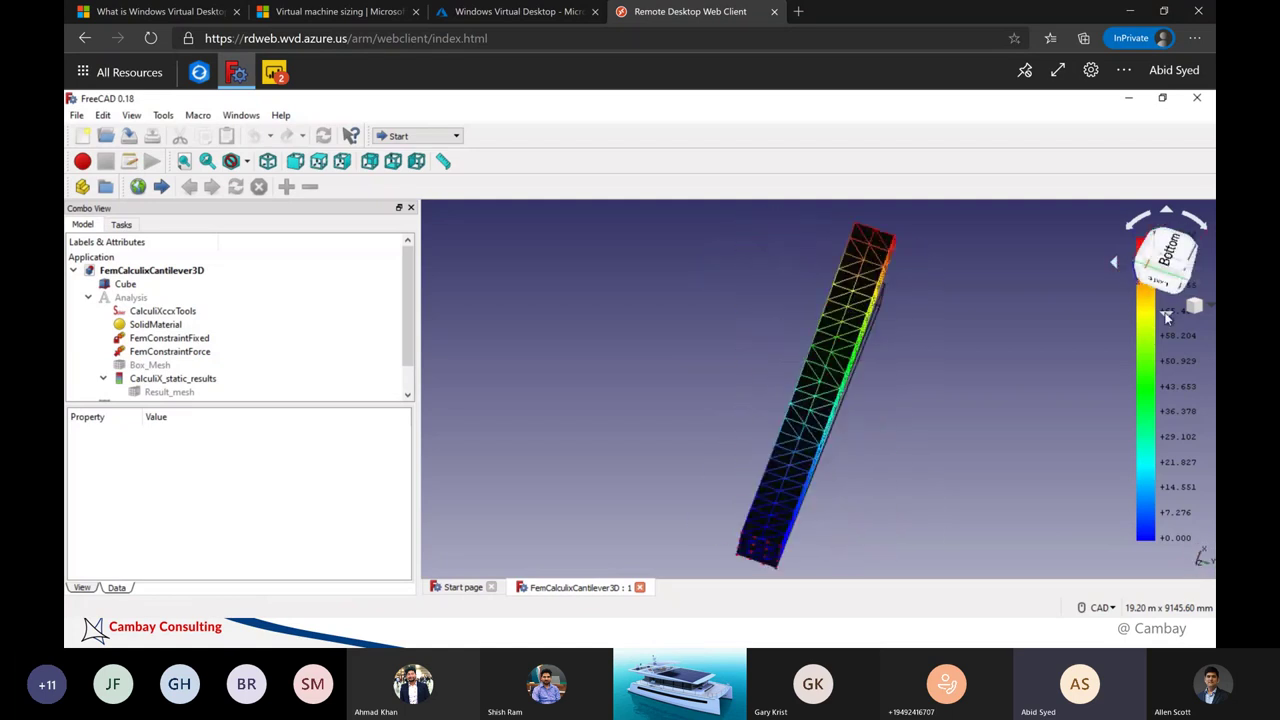
click(1164, 314)
click(1163, 312)
click(1115, 263)
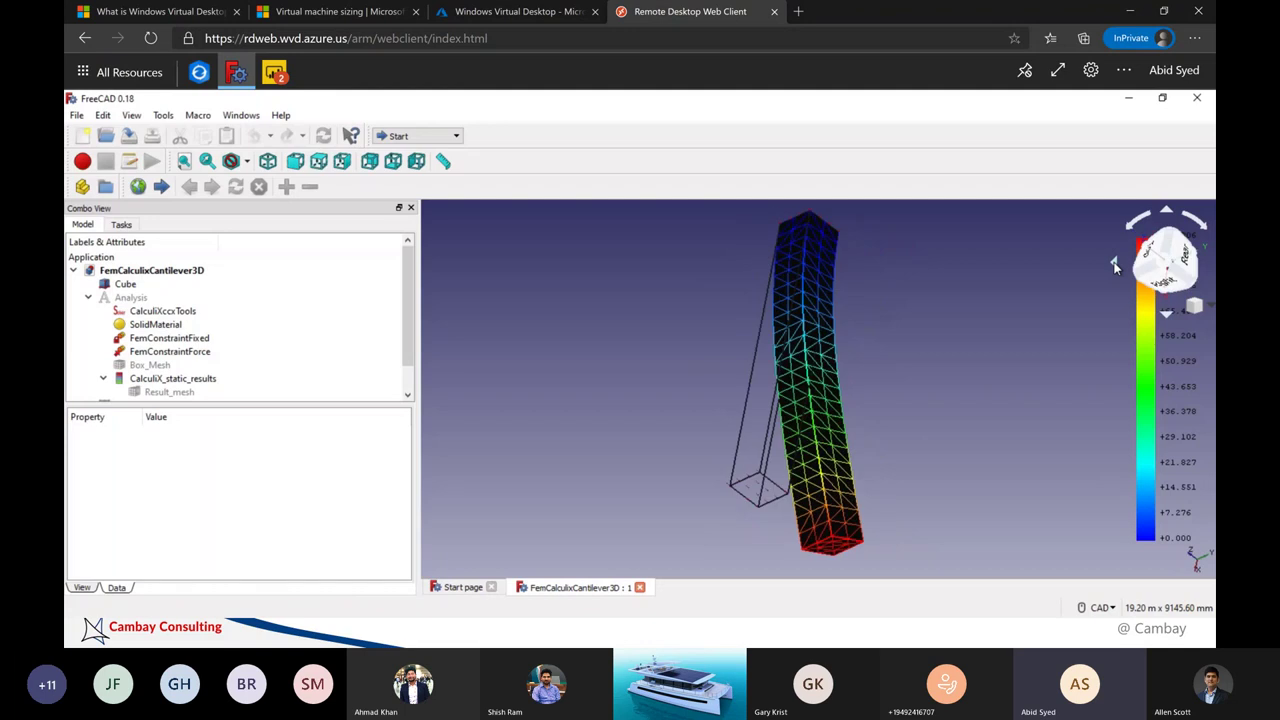
click(1115, 263)
click(1115, 263)
click(1115, 263)
click(1115, 263)
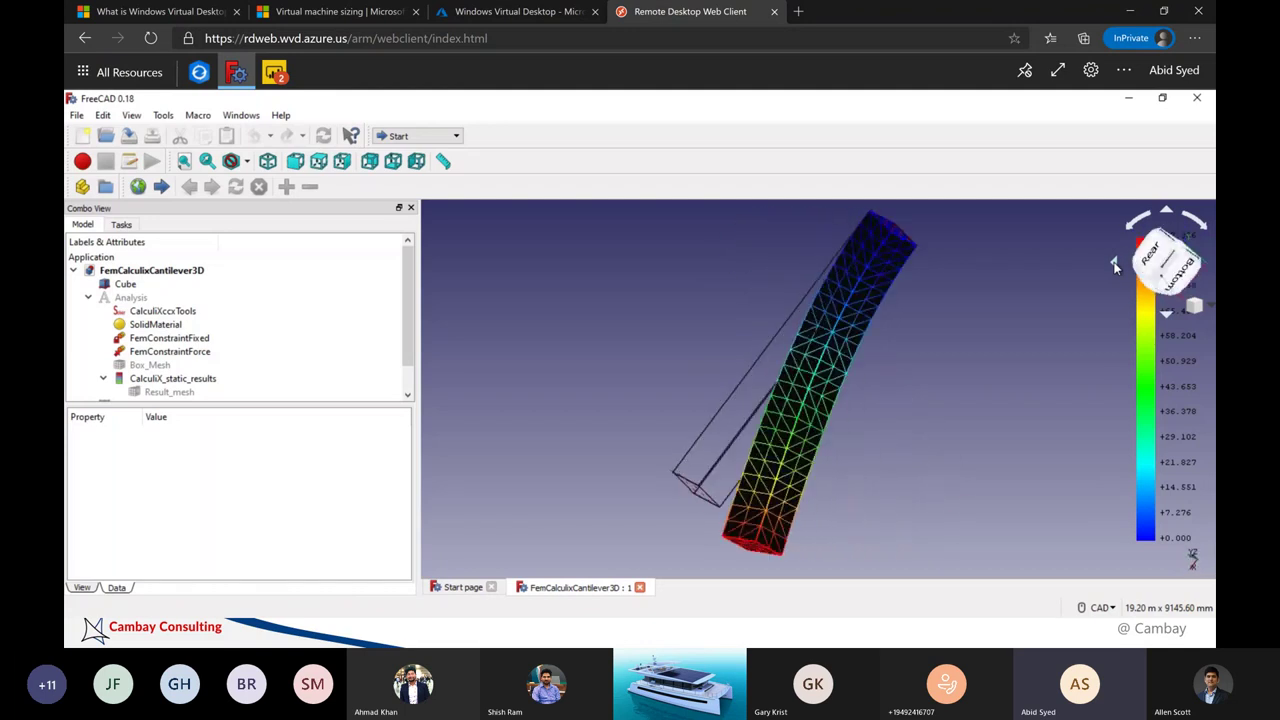
click(1115, 263)
click(1115, 263)
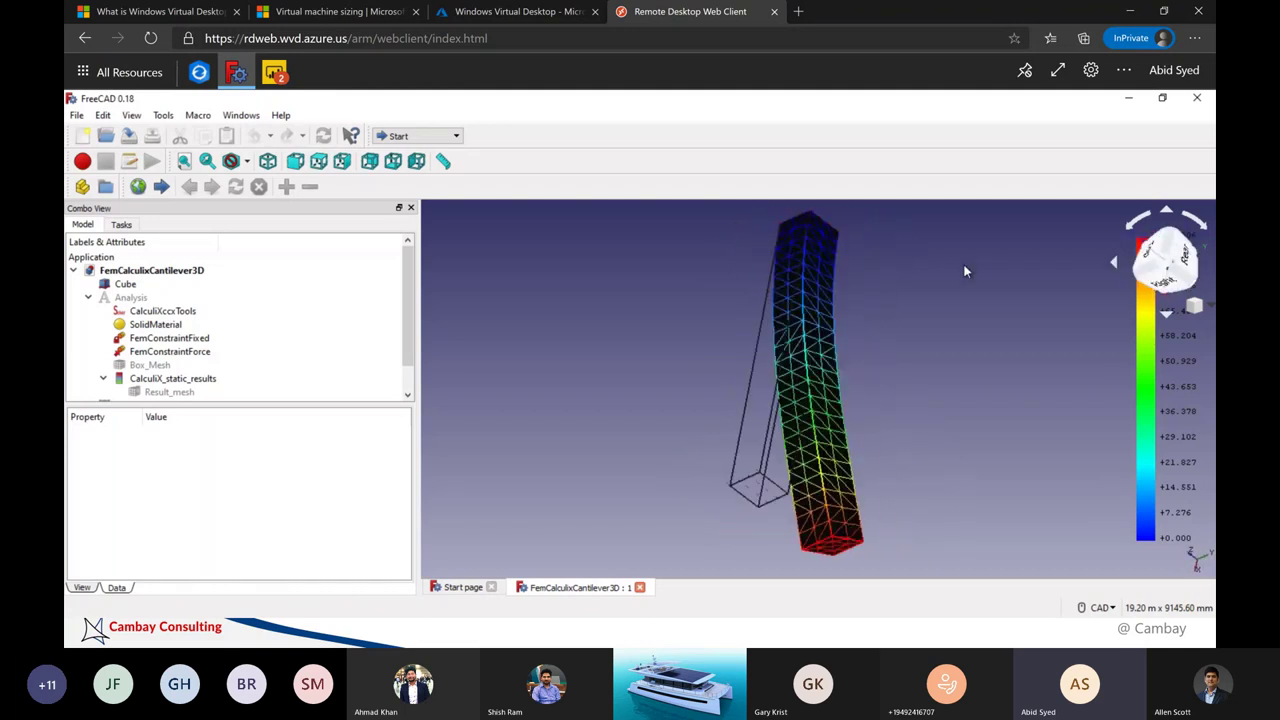
View the Power BI Desktop session, and compare the published resource list in the web client with the Remote Desktop app
click(279, 77)
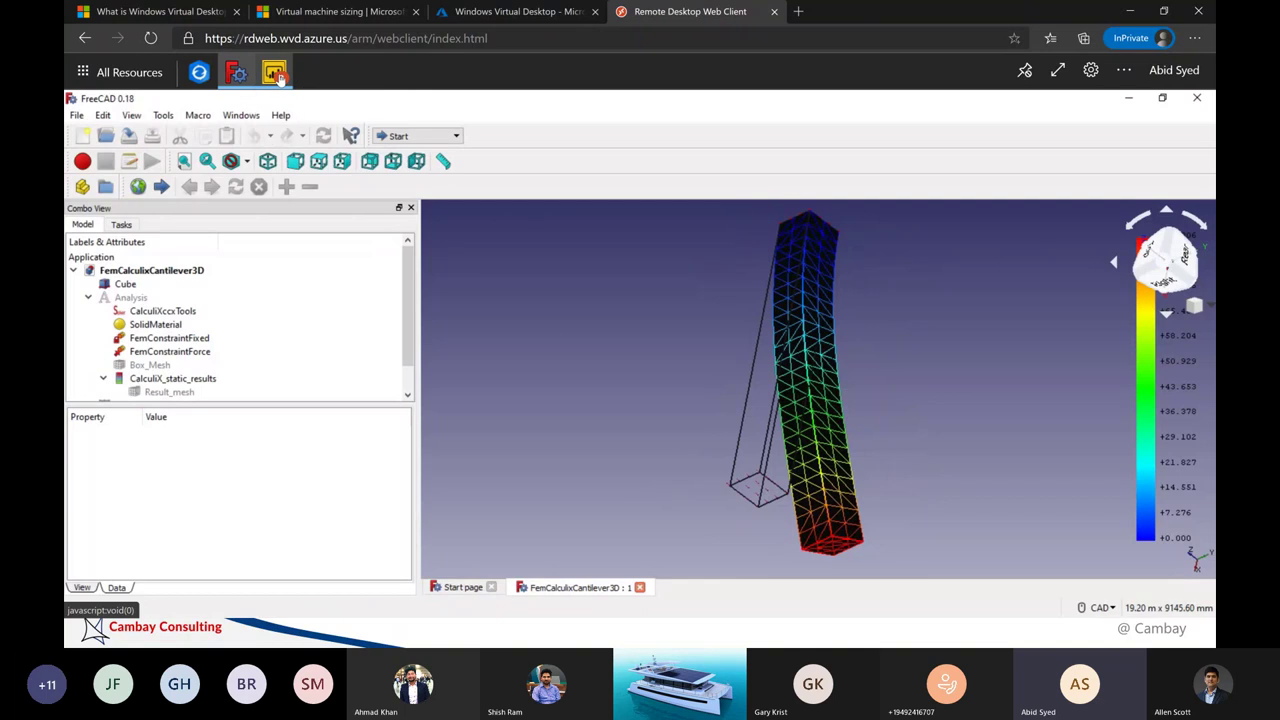
click(298, 93)
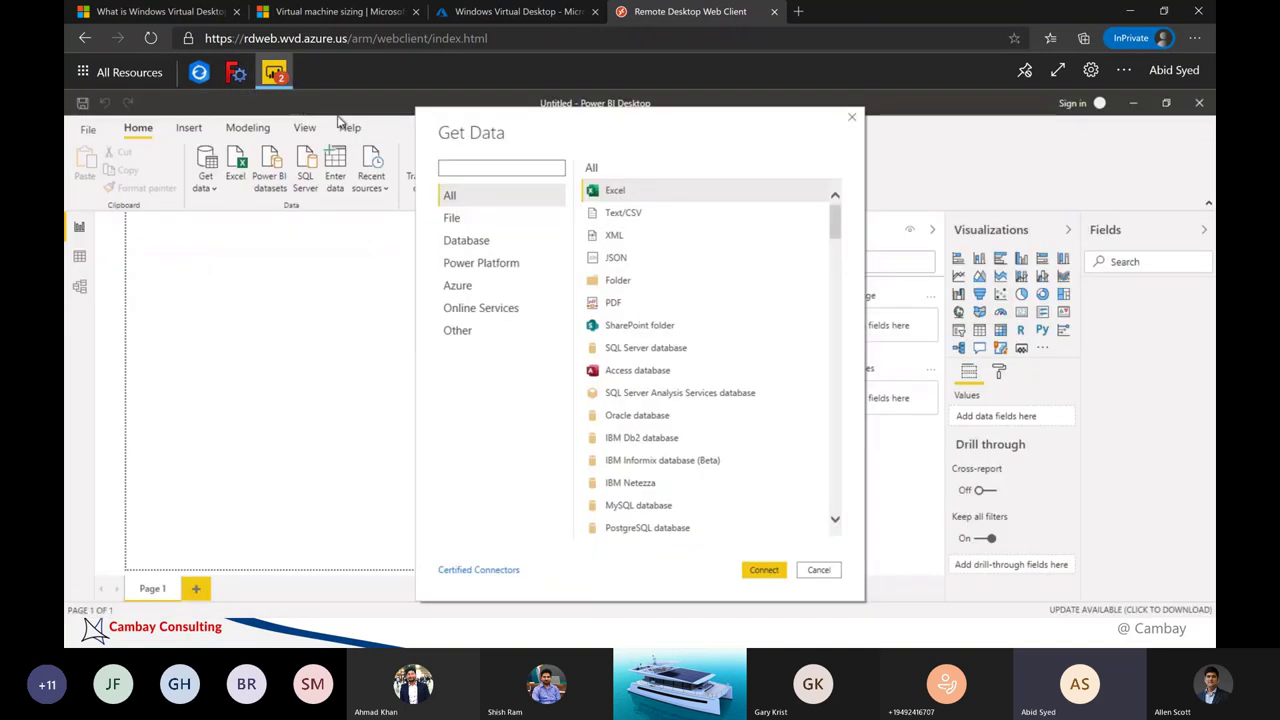
click(124, 72)
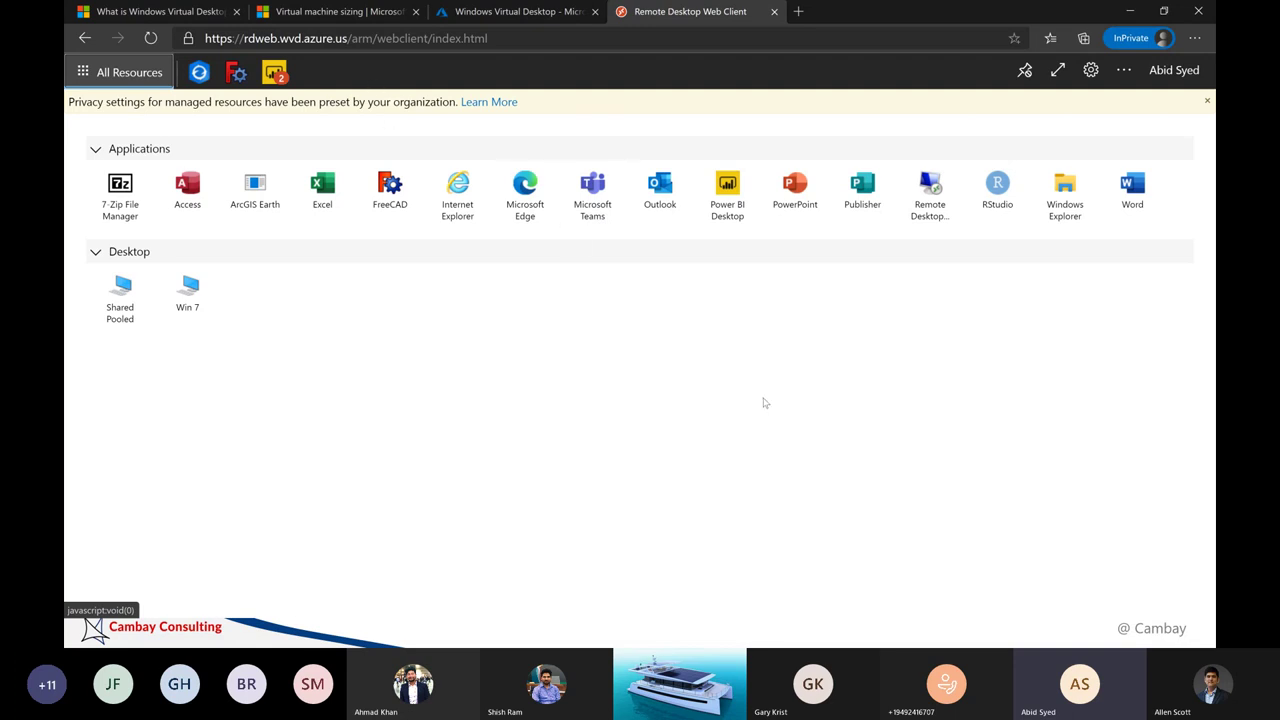
key(alt+Tab)
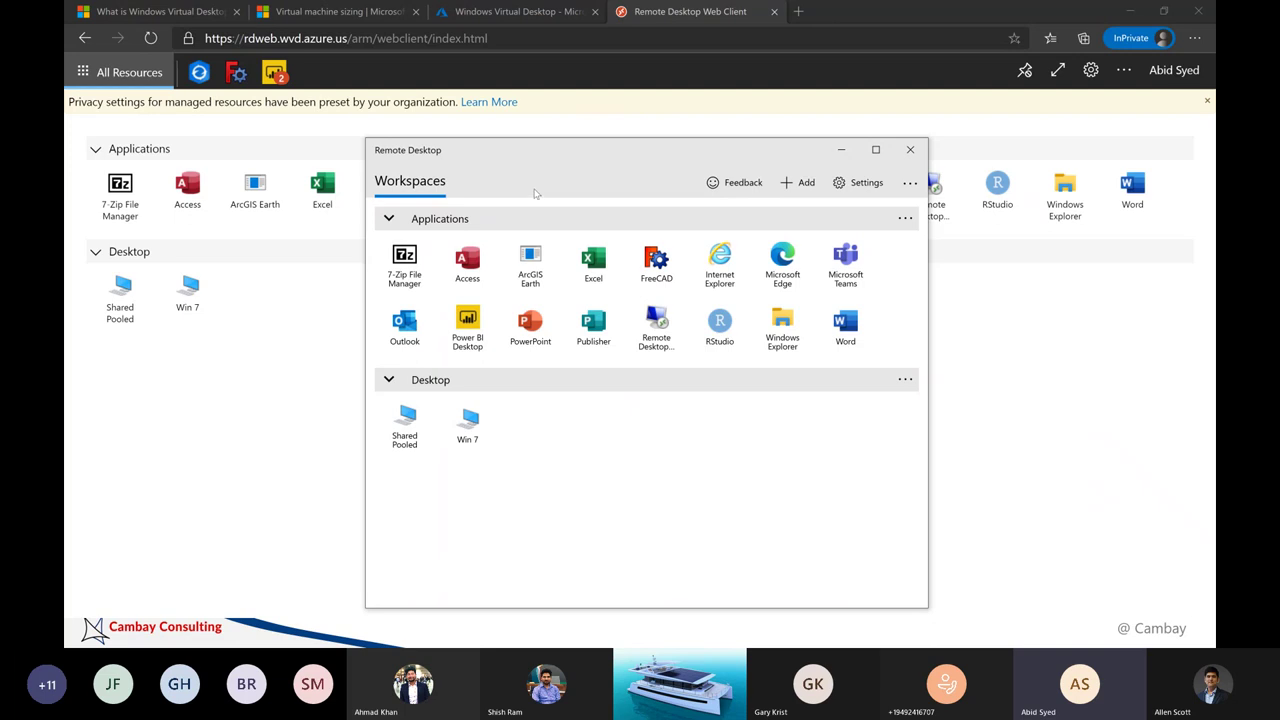
In the Azure portal, examine the application groups of the Applications workspace and compare them with the web client's published resources
click(516, 12)
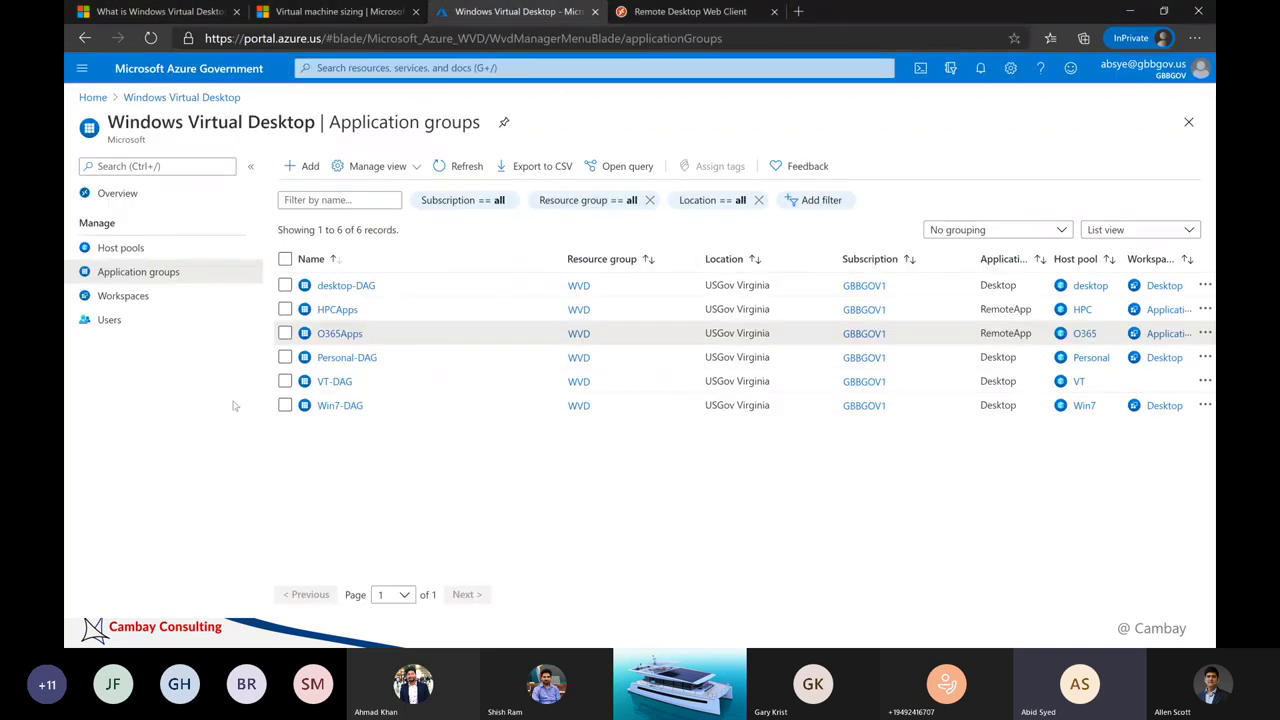
click(130, 296)
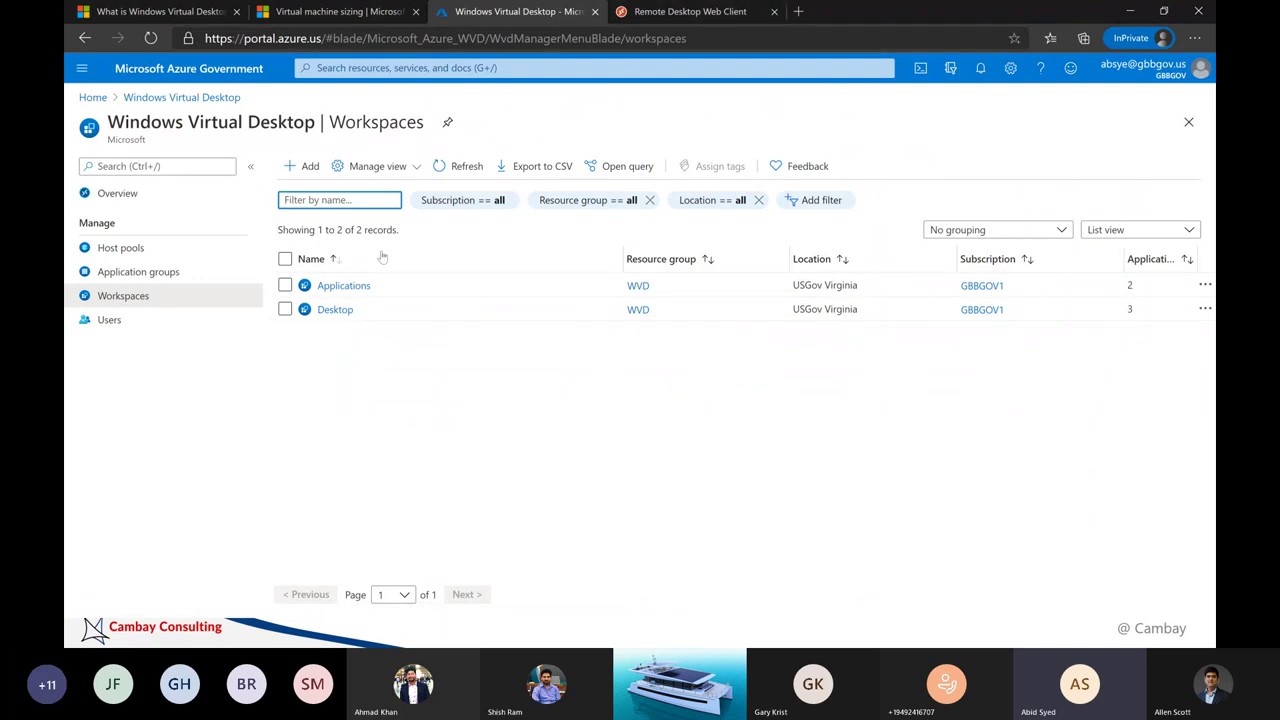
click(350, 287)
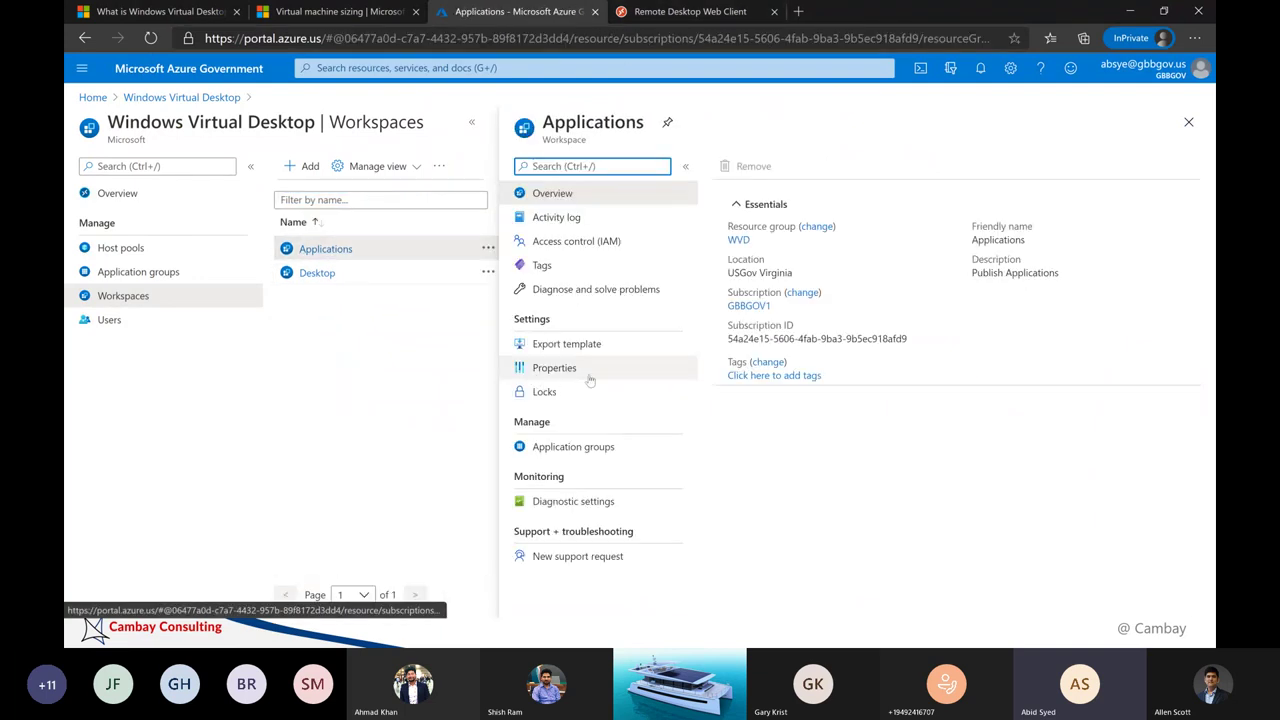
click(585, 449)
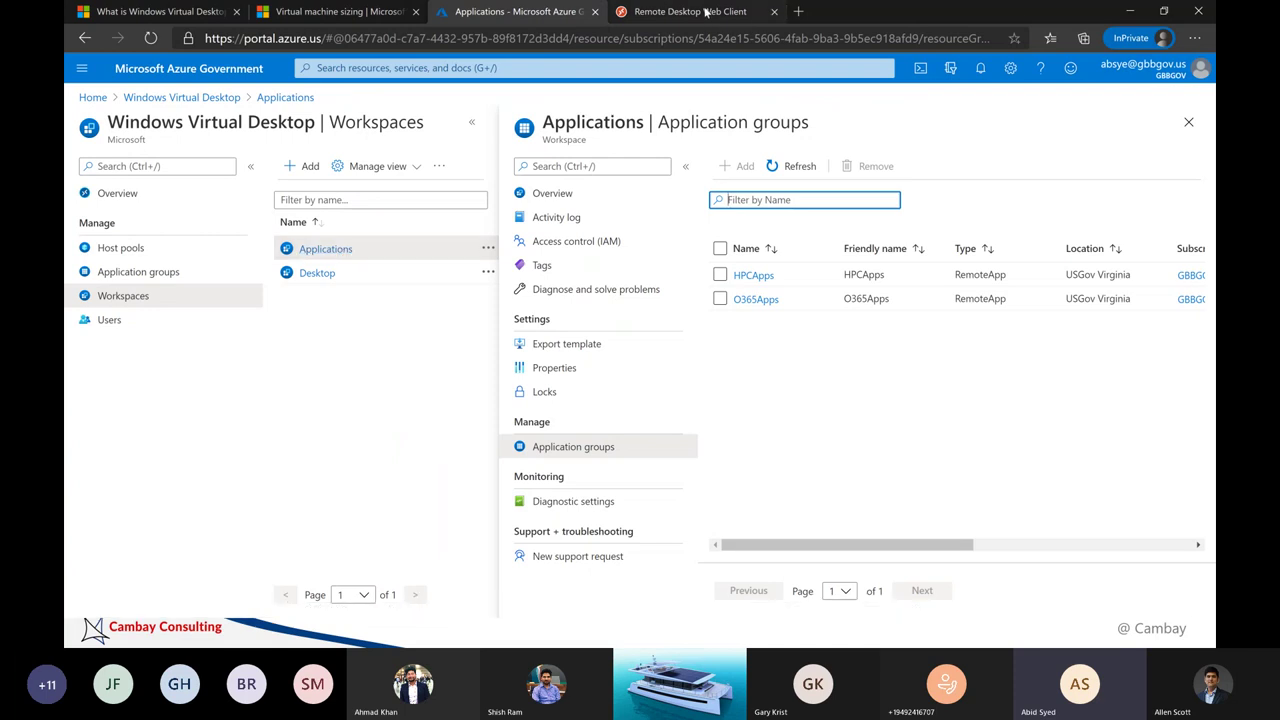
click(700, 18)
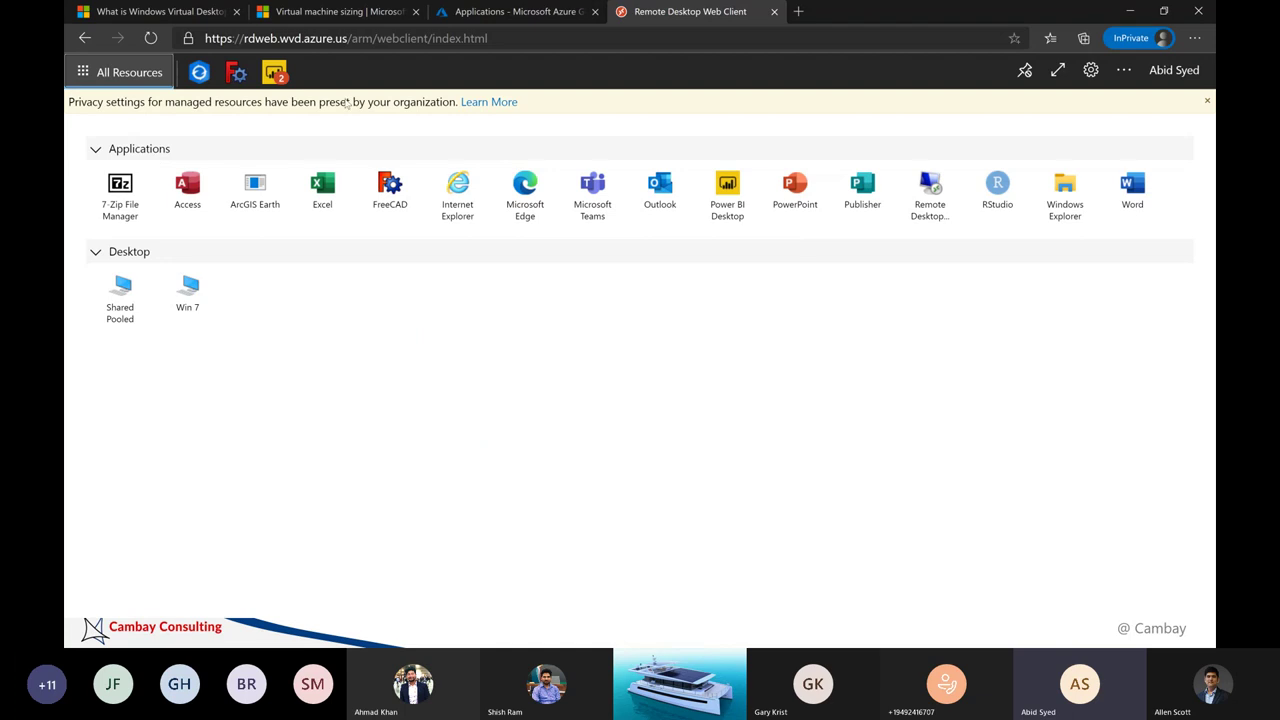
click(495, 14)
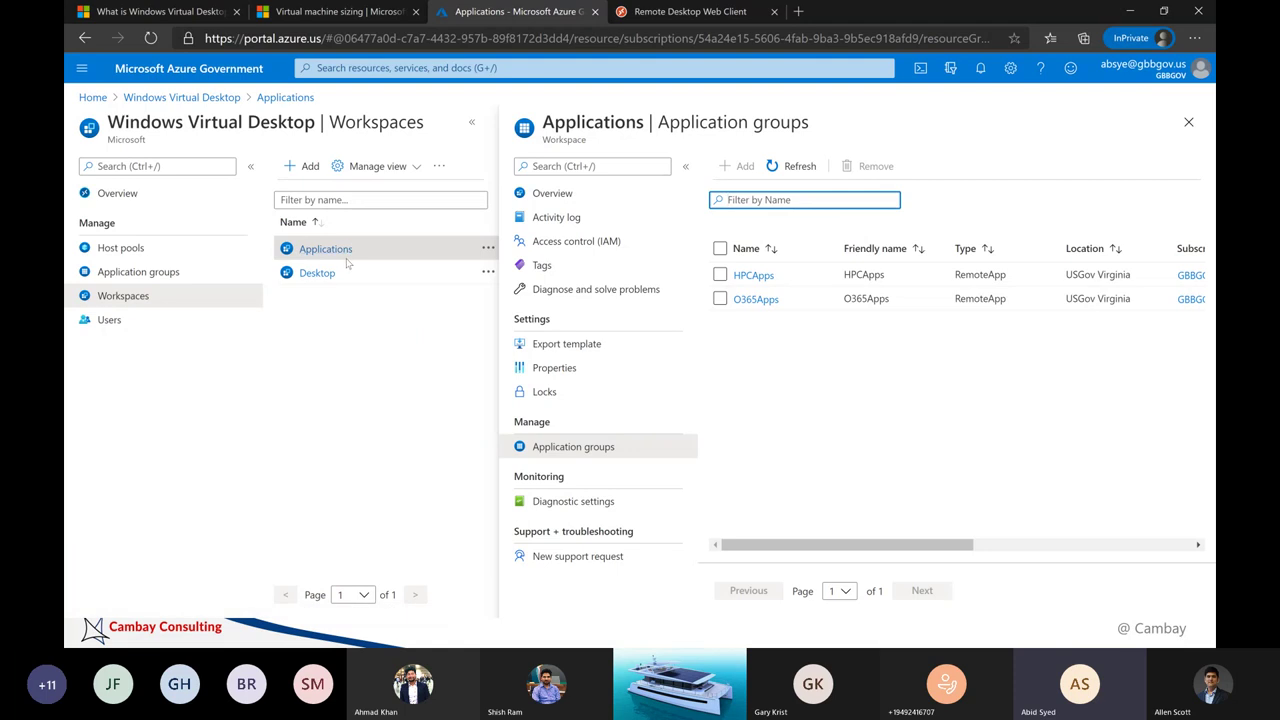
click(1188, 122)
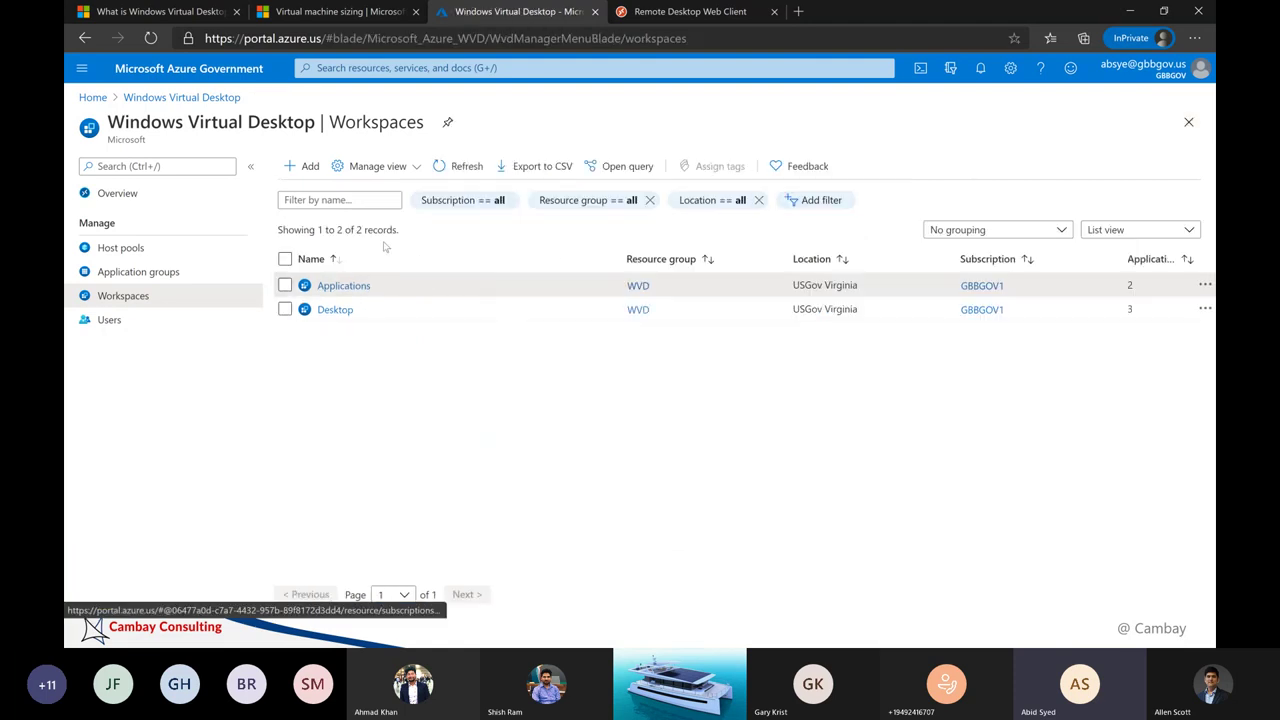
Examine the user assignments of the O365Apps application group and compare them with the web client's published resources
click(137, 272)
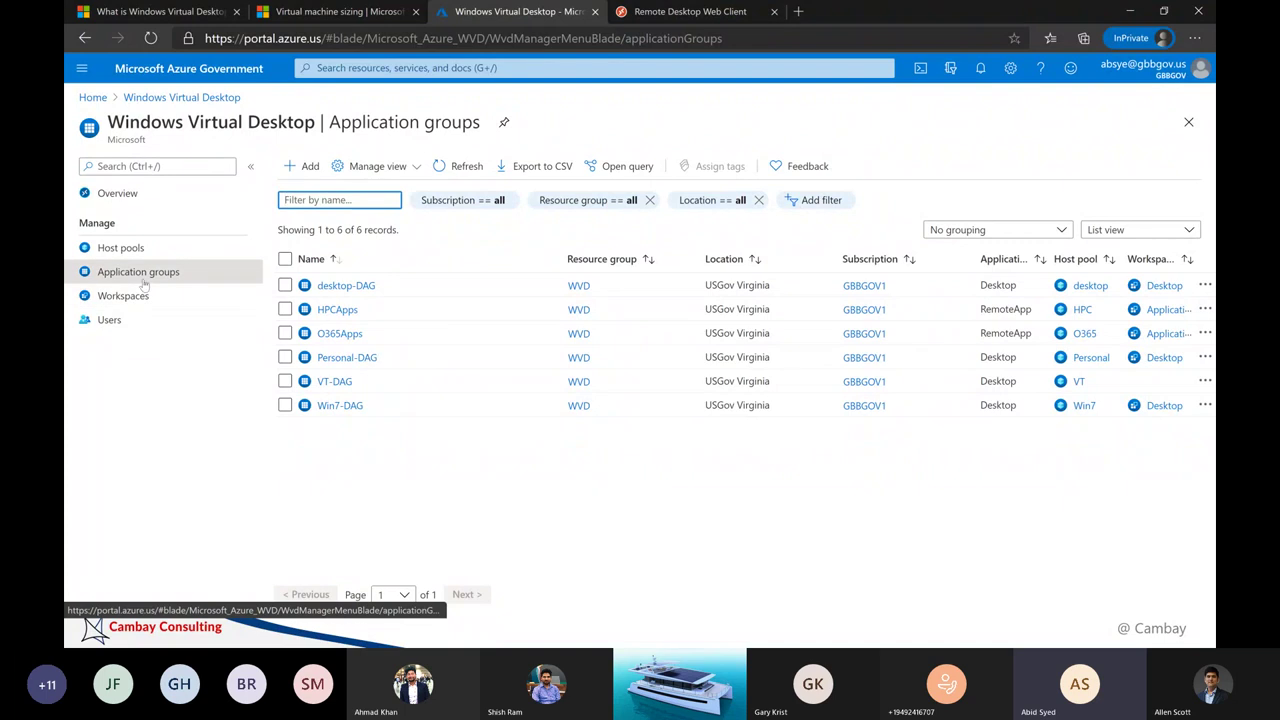
click(344, 334)
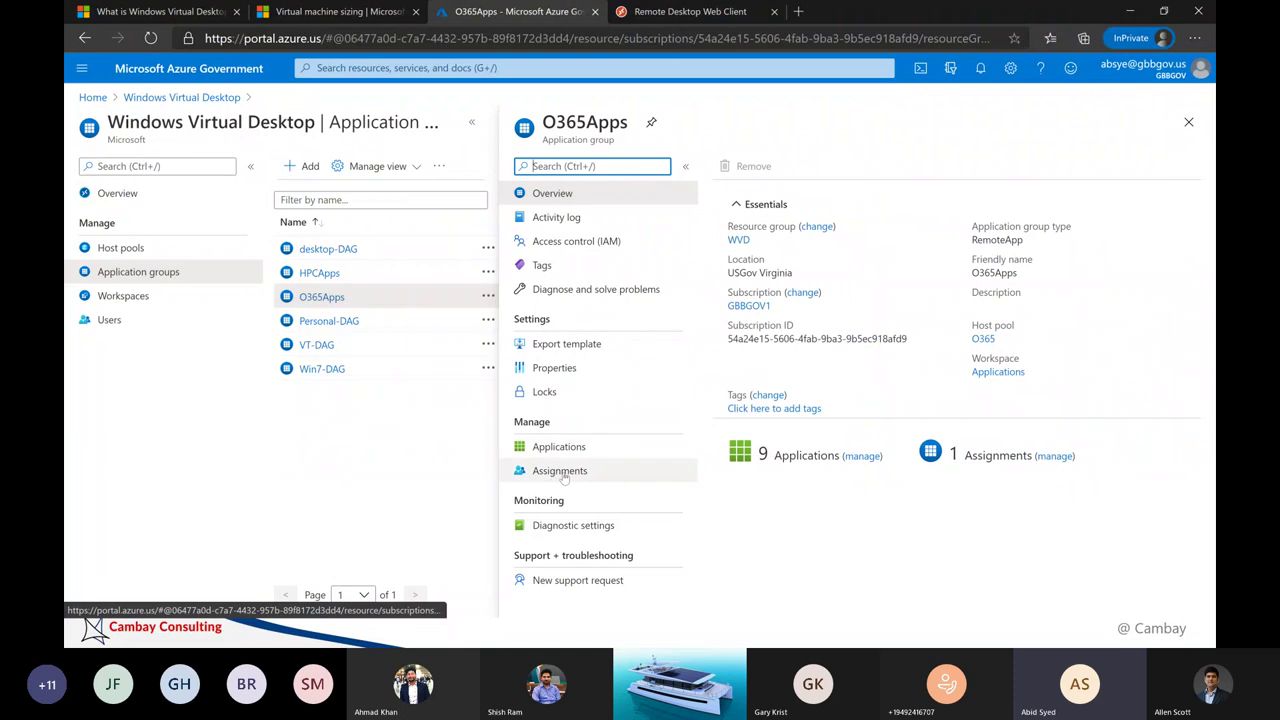
click(564, 479)
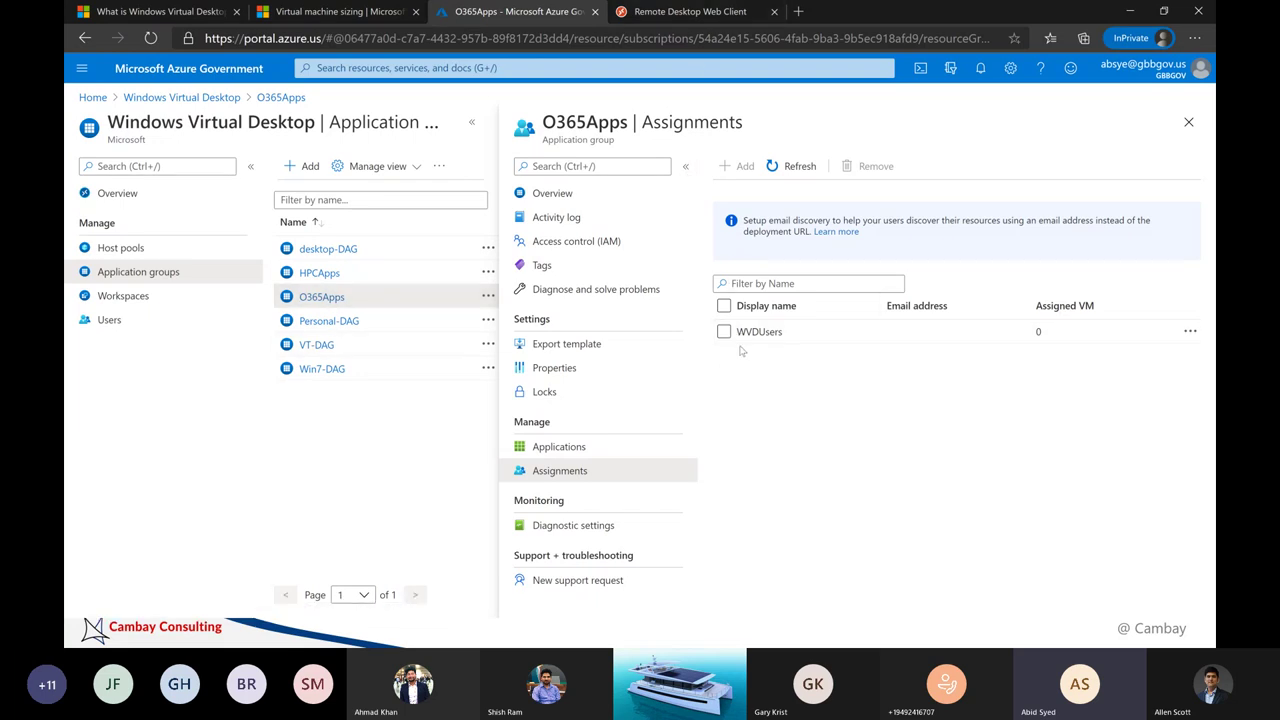
click(690, 12)
click(493, 12)
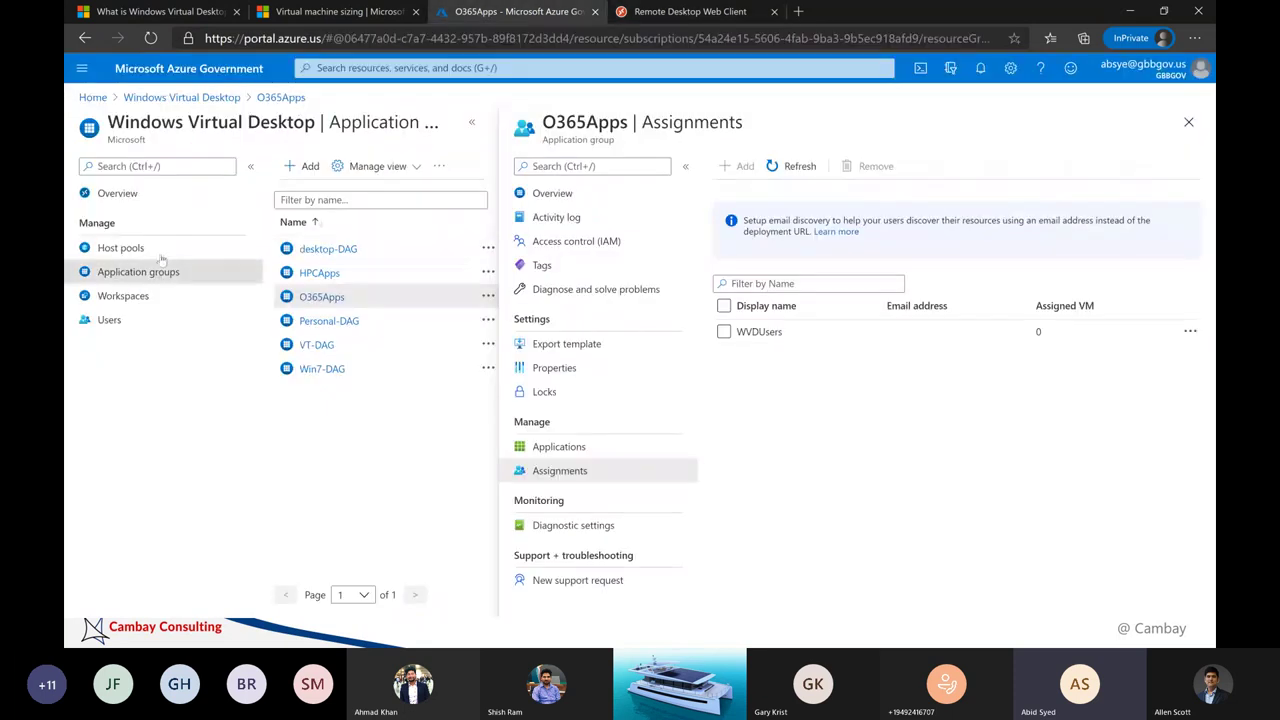
click(700, 14)
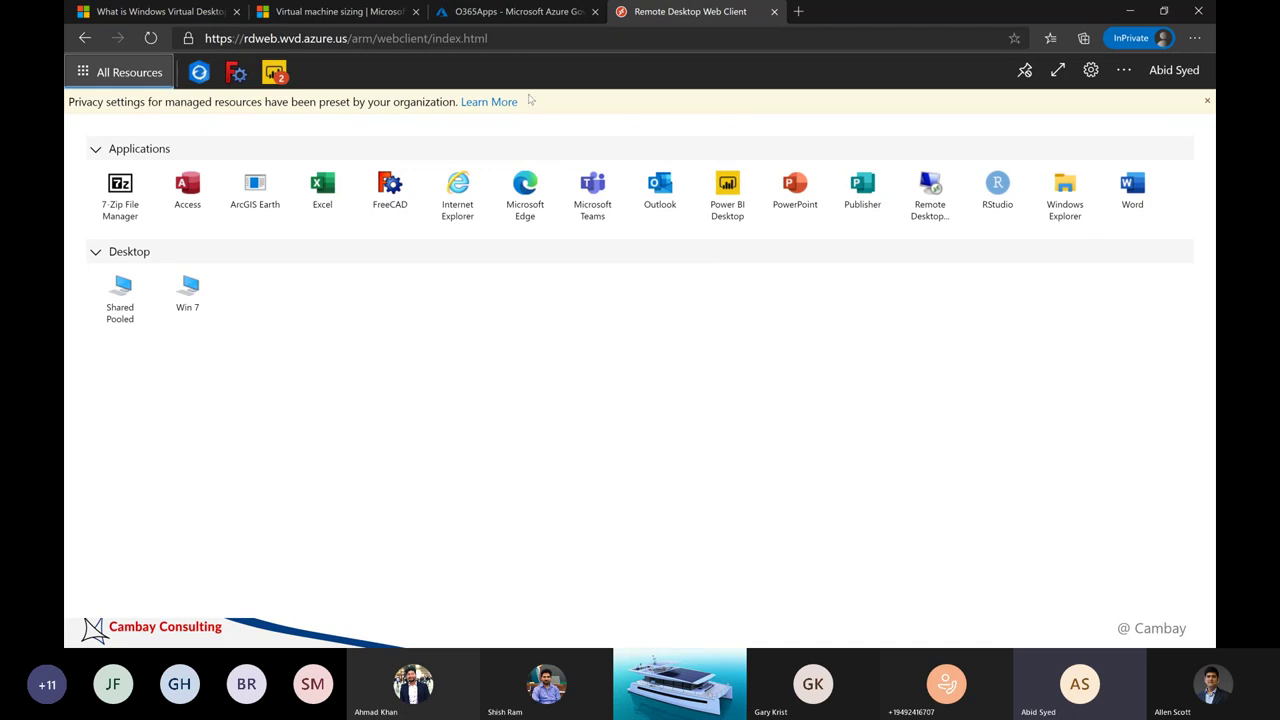
click(529, 18)
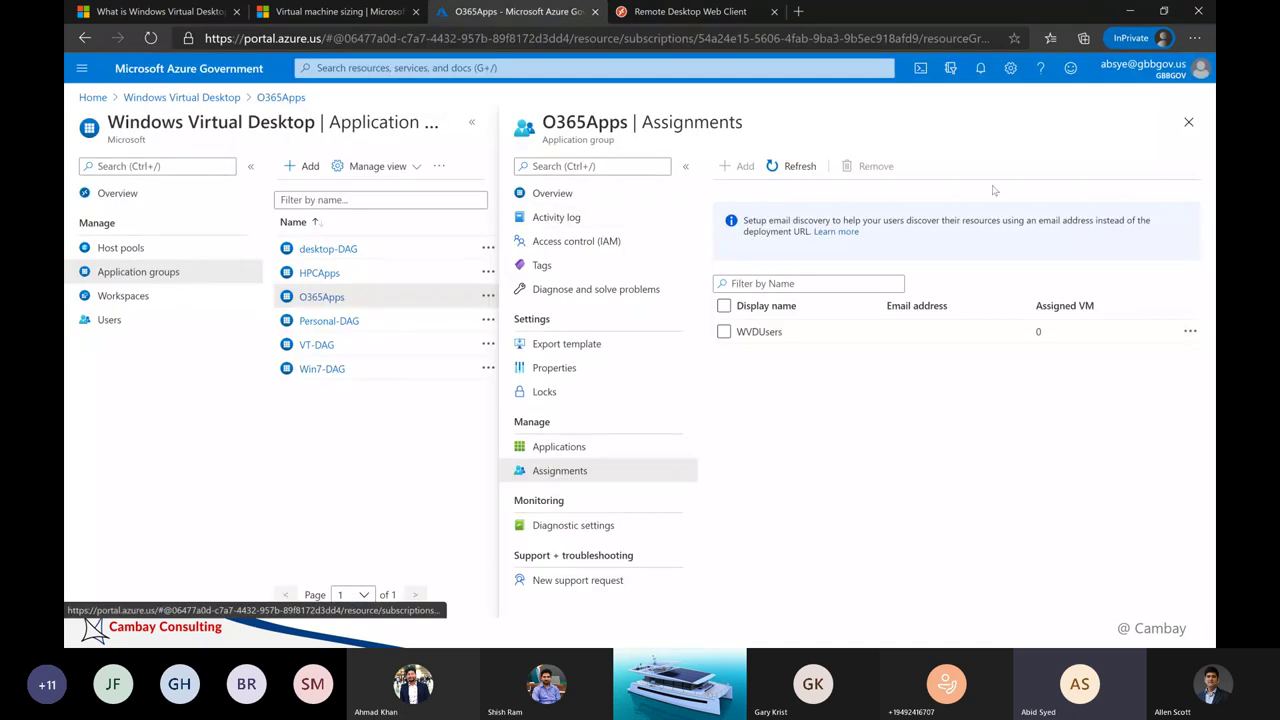
click(1188, 121)
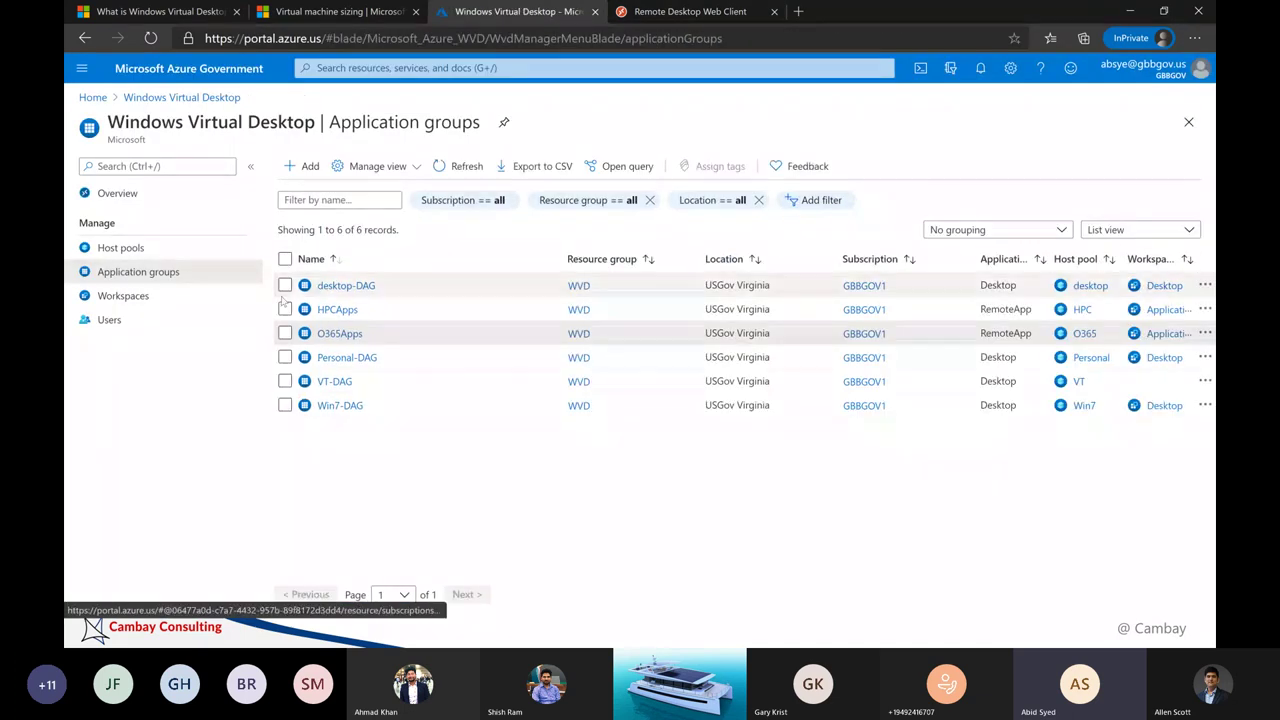
Start creating a new host pool and check the available resource group and host pool type choices
click(160, 250)
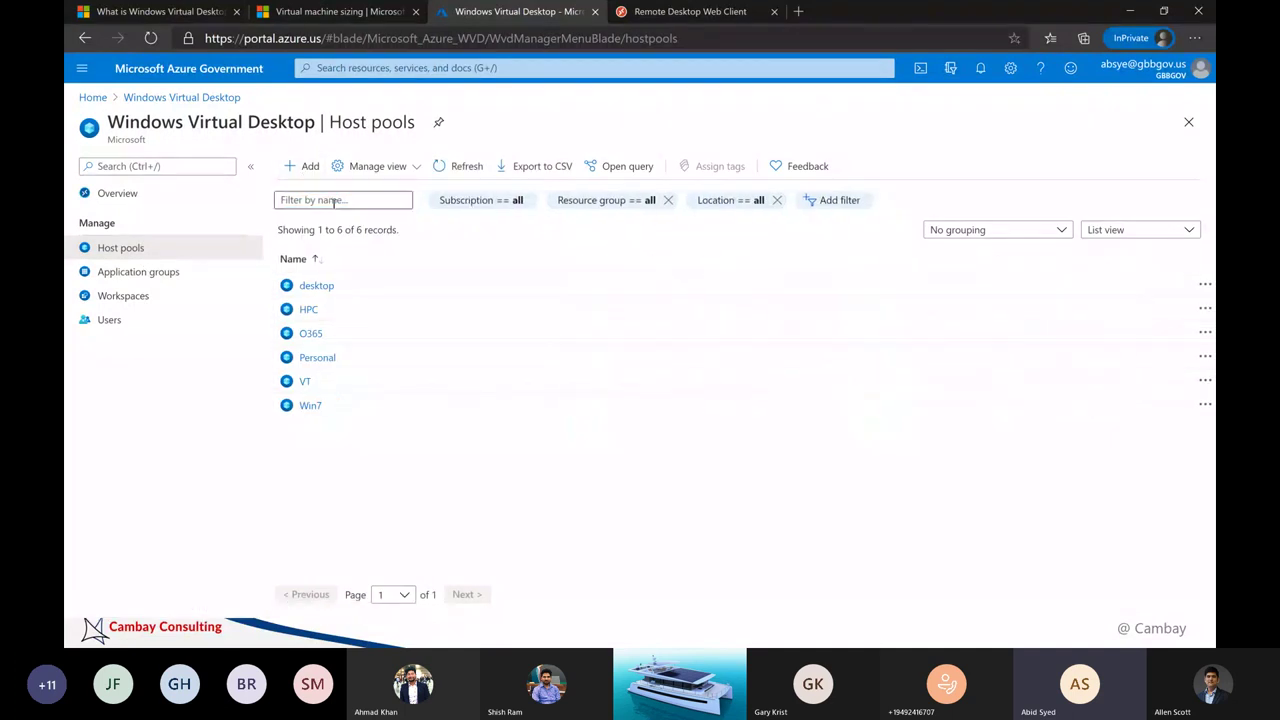
click(310, 167)
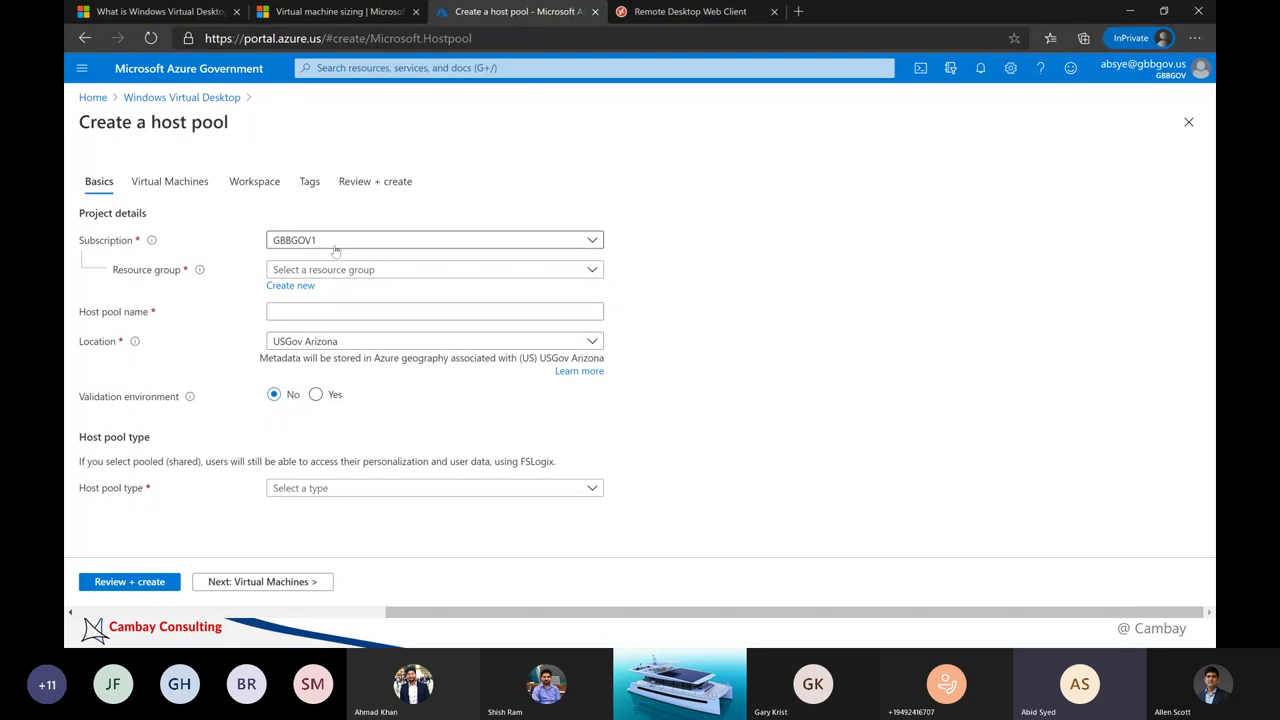
click(434, 271)
click(744, 340)
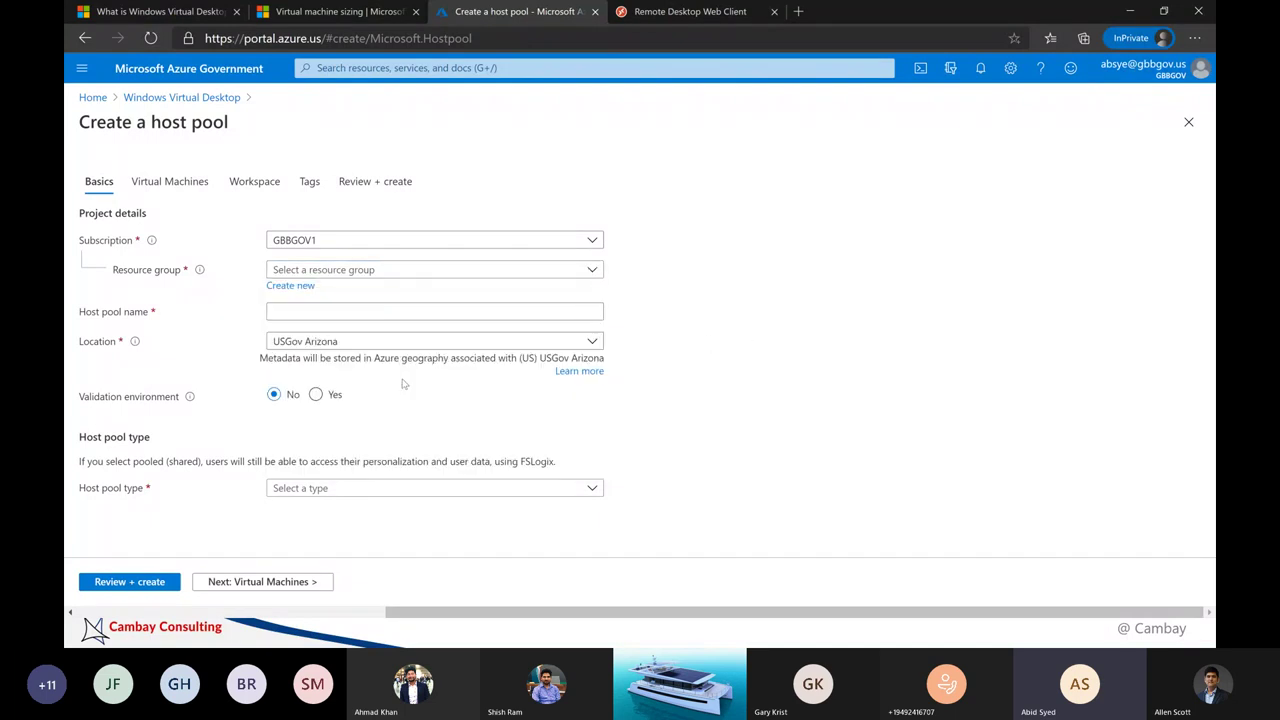
click(423, 490)
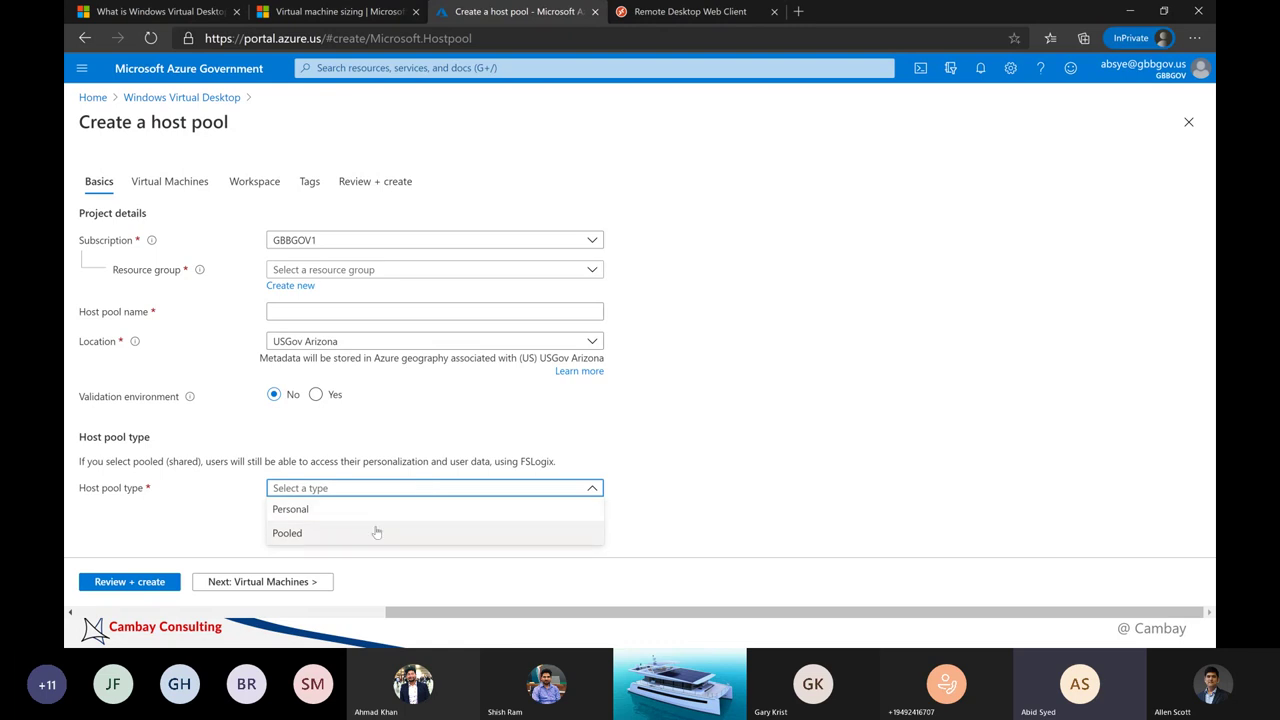
click(666, 449)
Enable adding virtual machines to the new host pool and examine the size, image, disk, network and administrator account settings
click(301, 582)
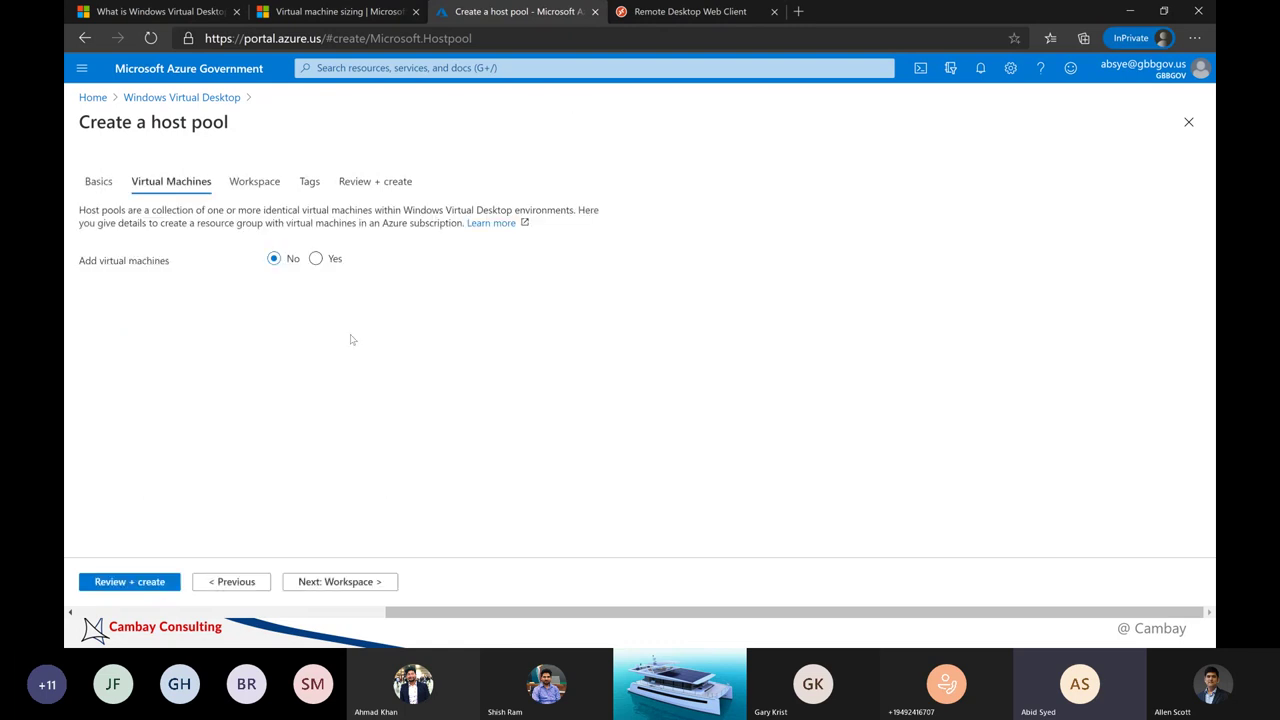
click(315, 258)
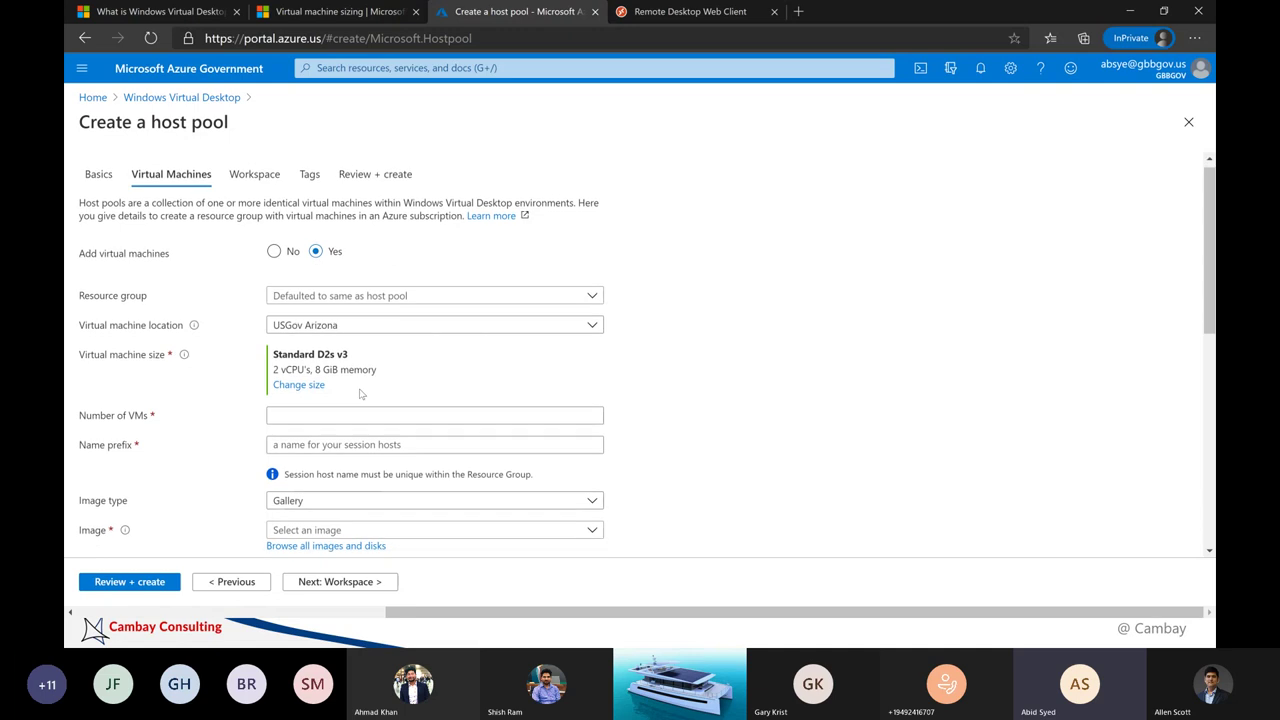
scroll(355, 400, down, 2)
scroll(355, 400, down, 3)
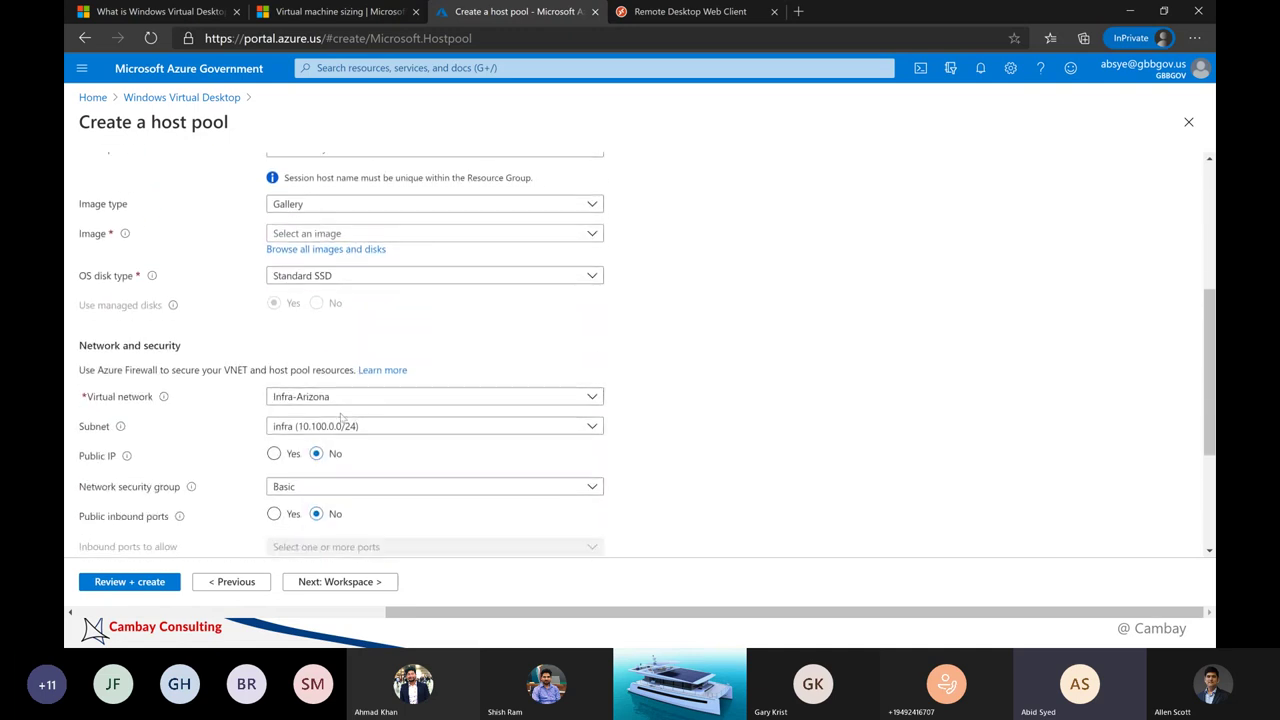
scroll(318, 376, down, 1)
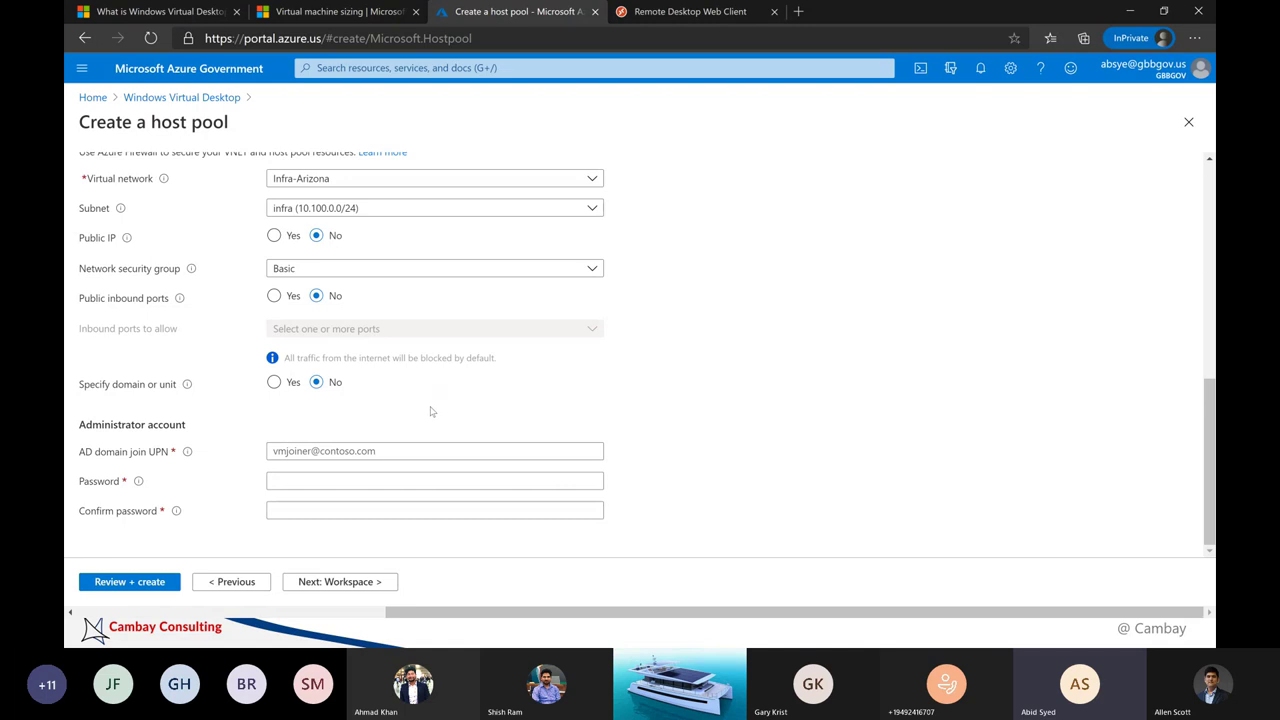
Review the host pool's network security, domain and administrator account settings again, and discard the unfinished host pool
scroll(656, 375, up, 5)
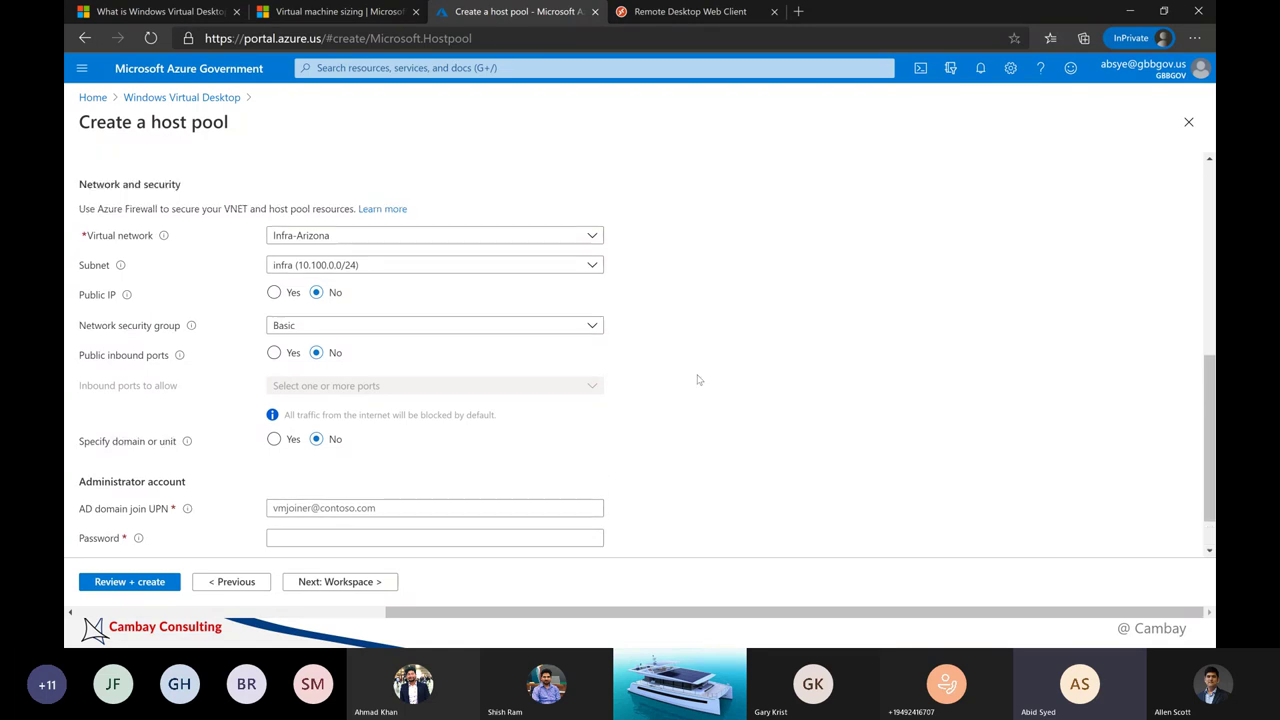
scroll(660, 419, down, 2)
scroll(660, 419, down, 3)
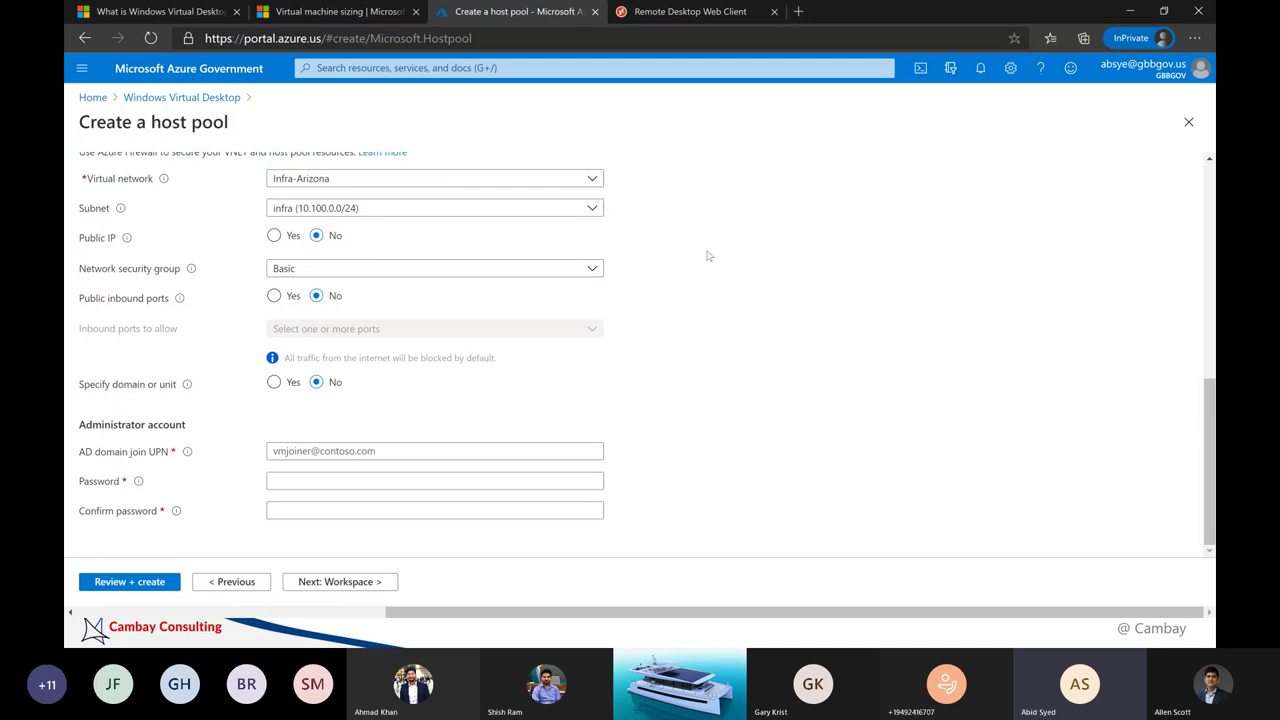
scroll(705, 258, up, 3)
scroll(703, 262, up, 5)
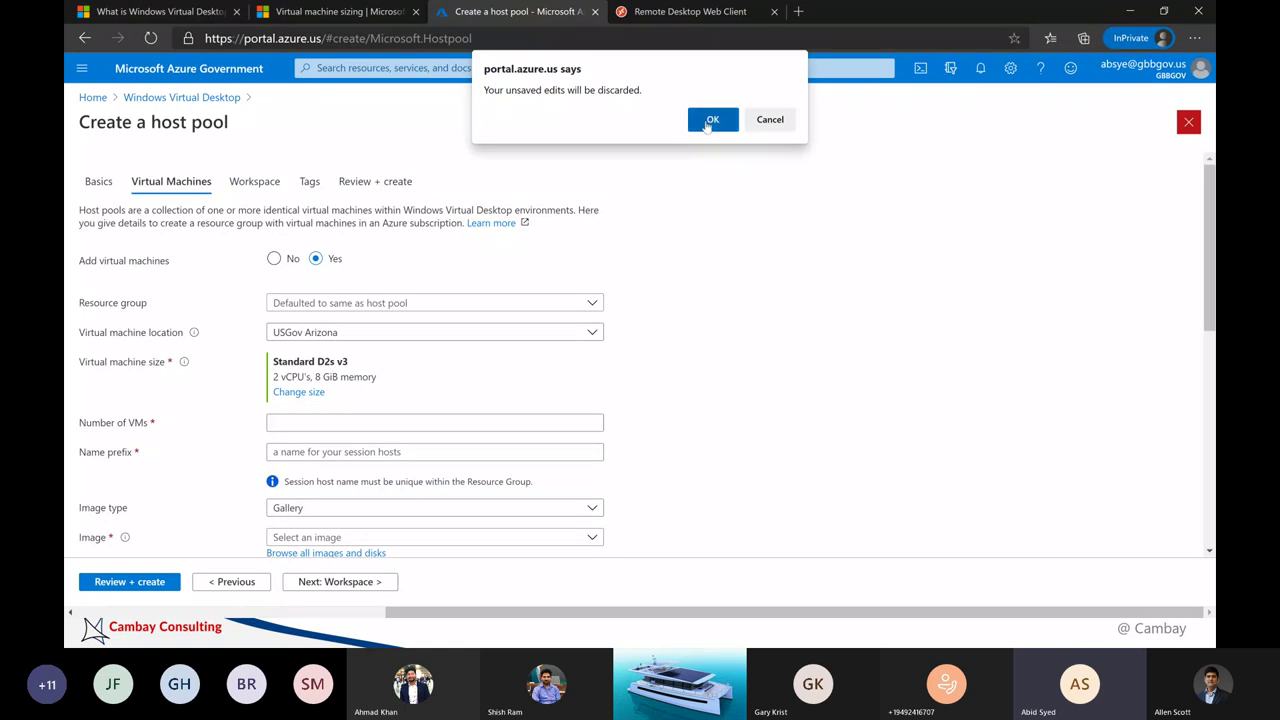
click(713, 117)
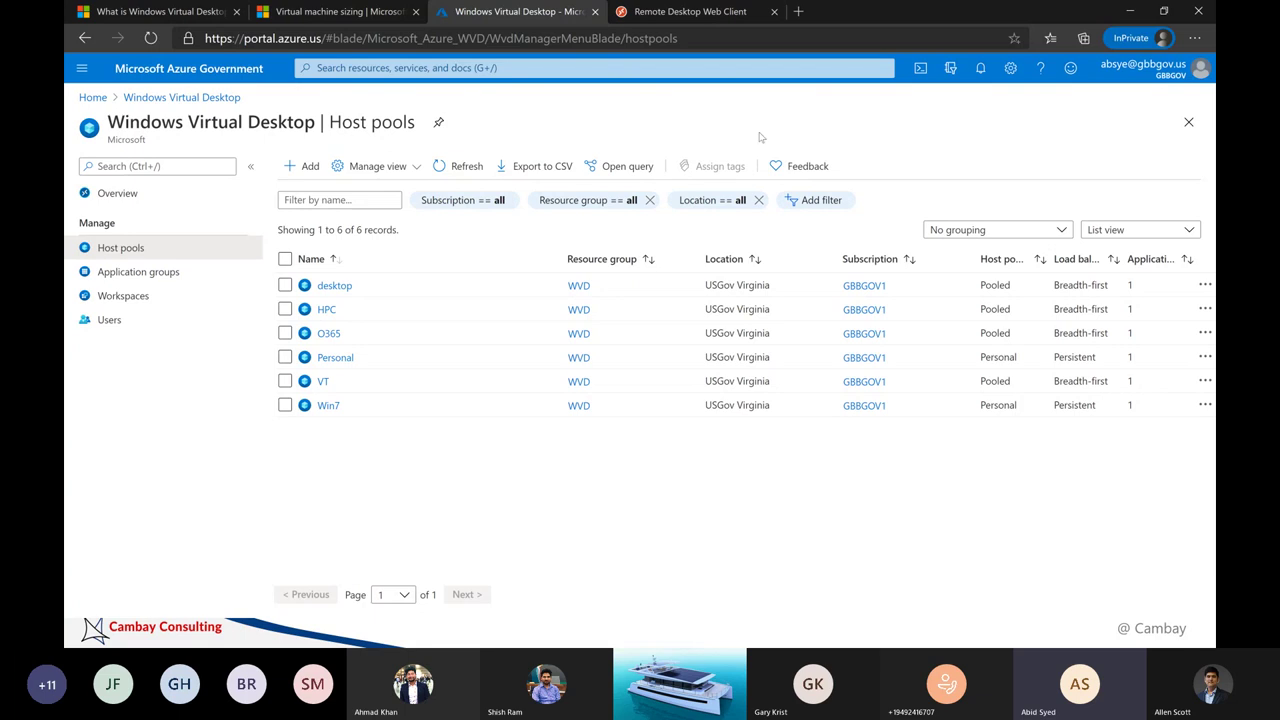
Restore the browser to a smaller window and switch back to the presentation's Agenda slide
click(1165, 12)
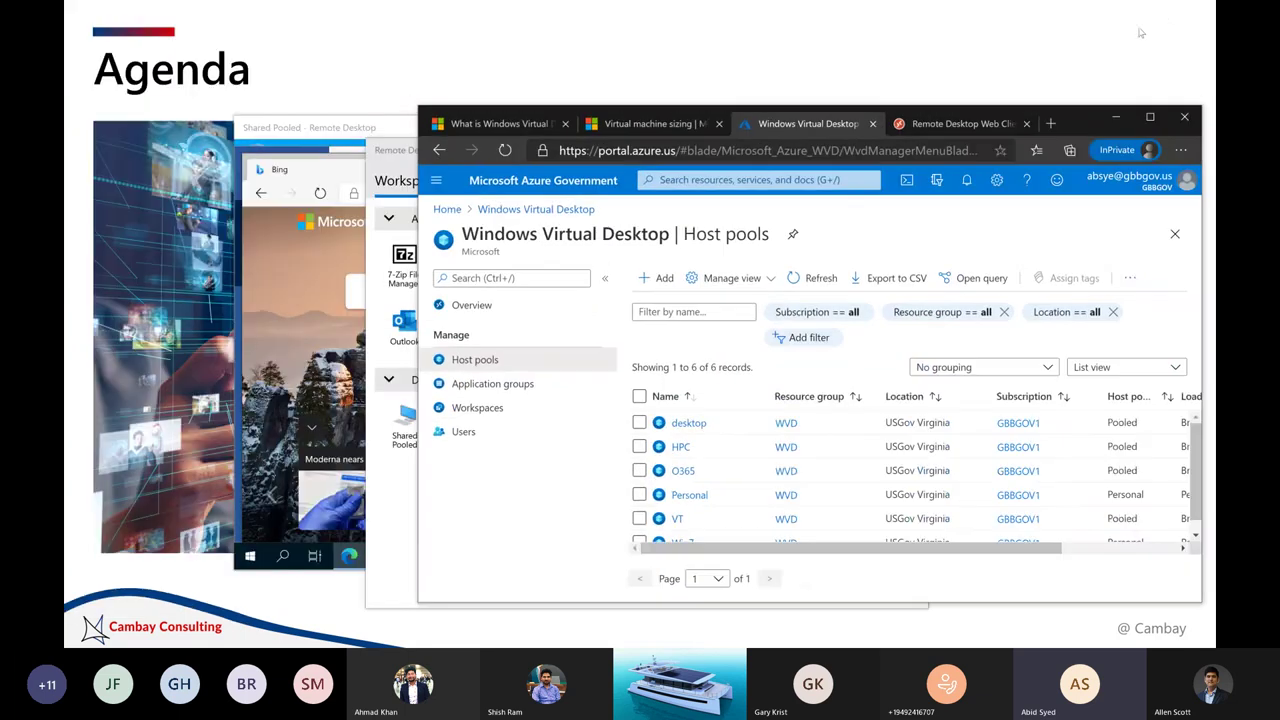
click(714, 22)
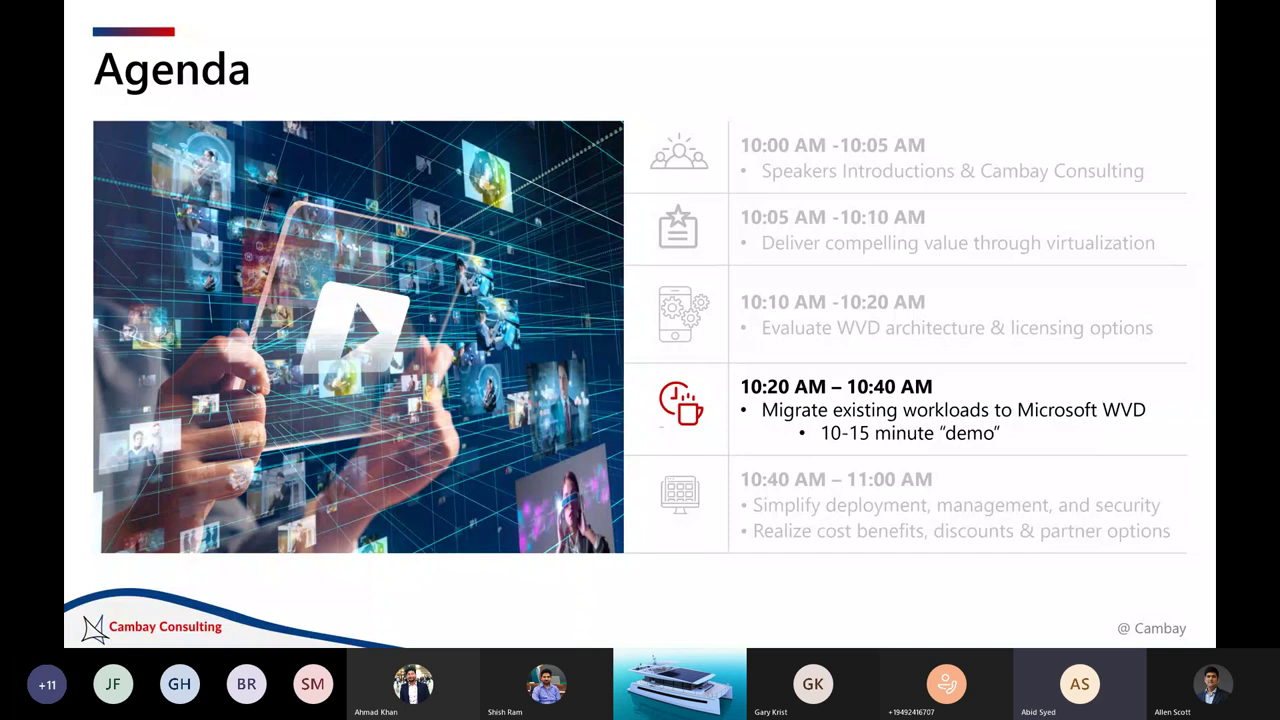
key(Right)
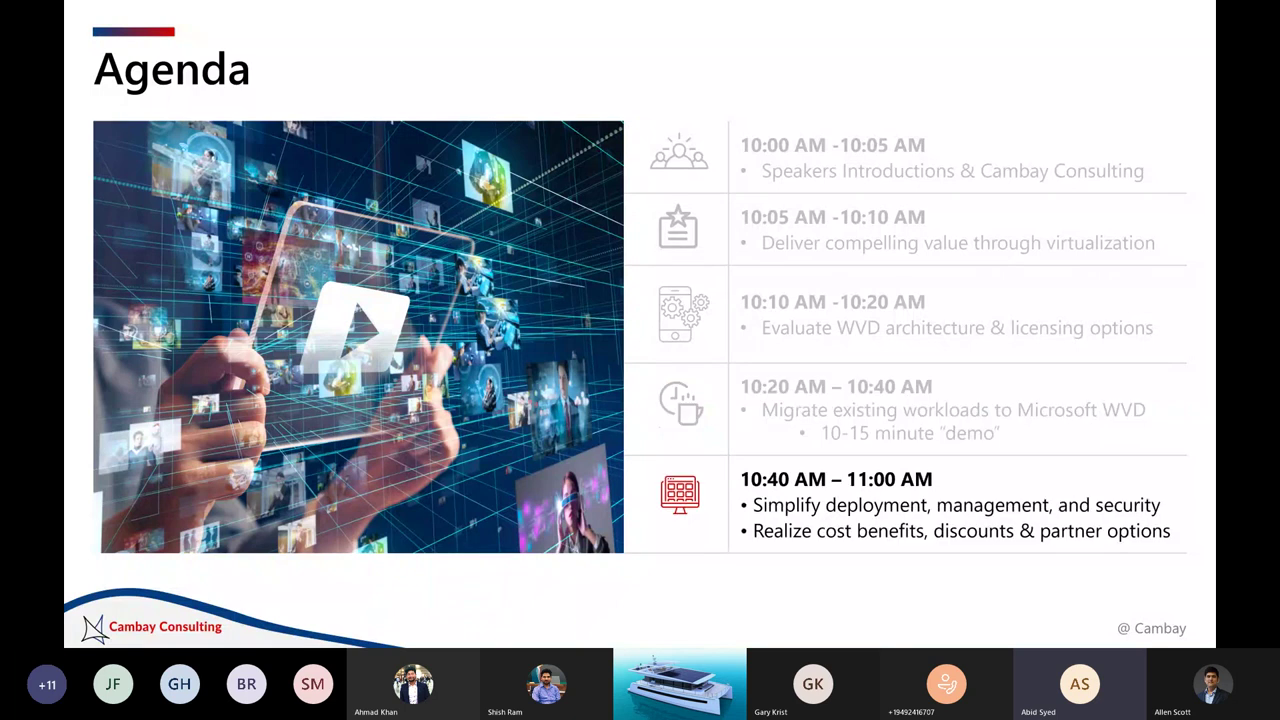
key(Right)
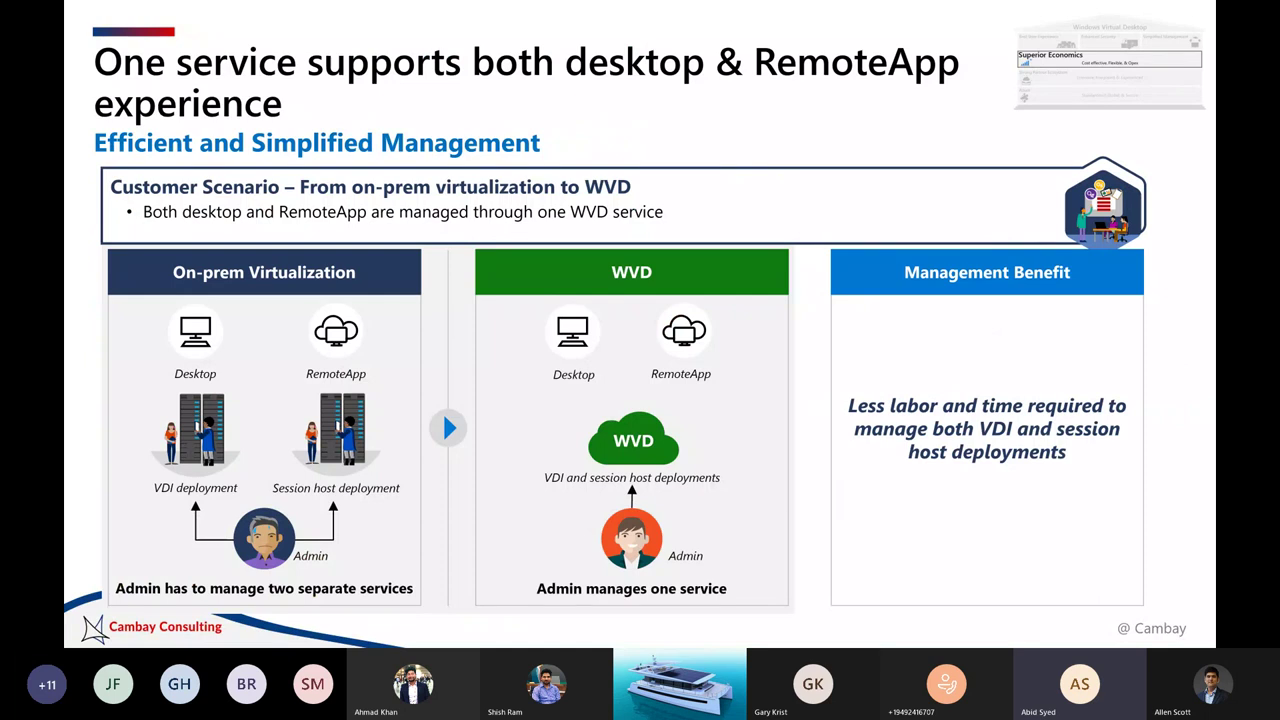
key(Left)
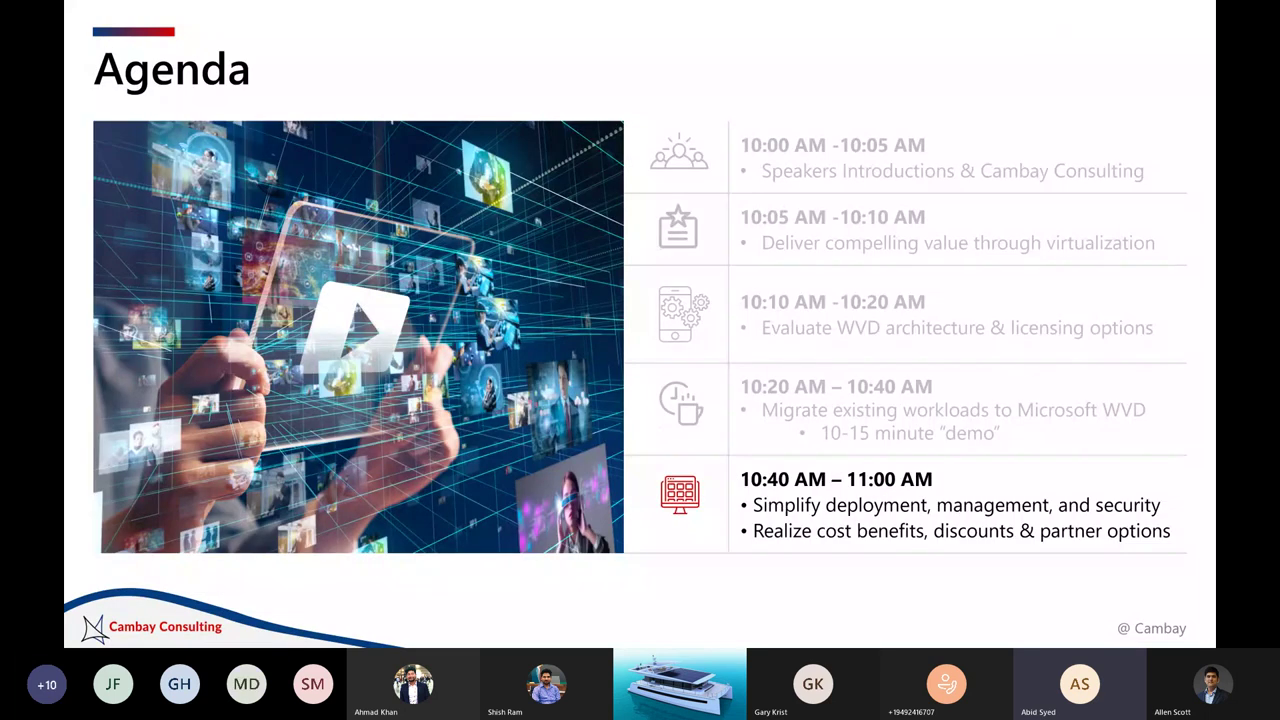
key(Right)
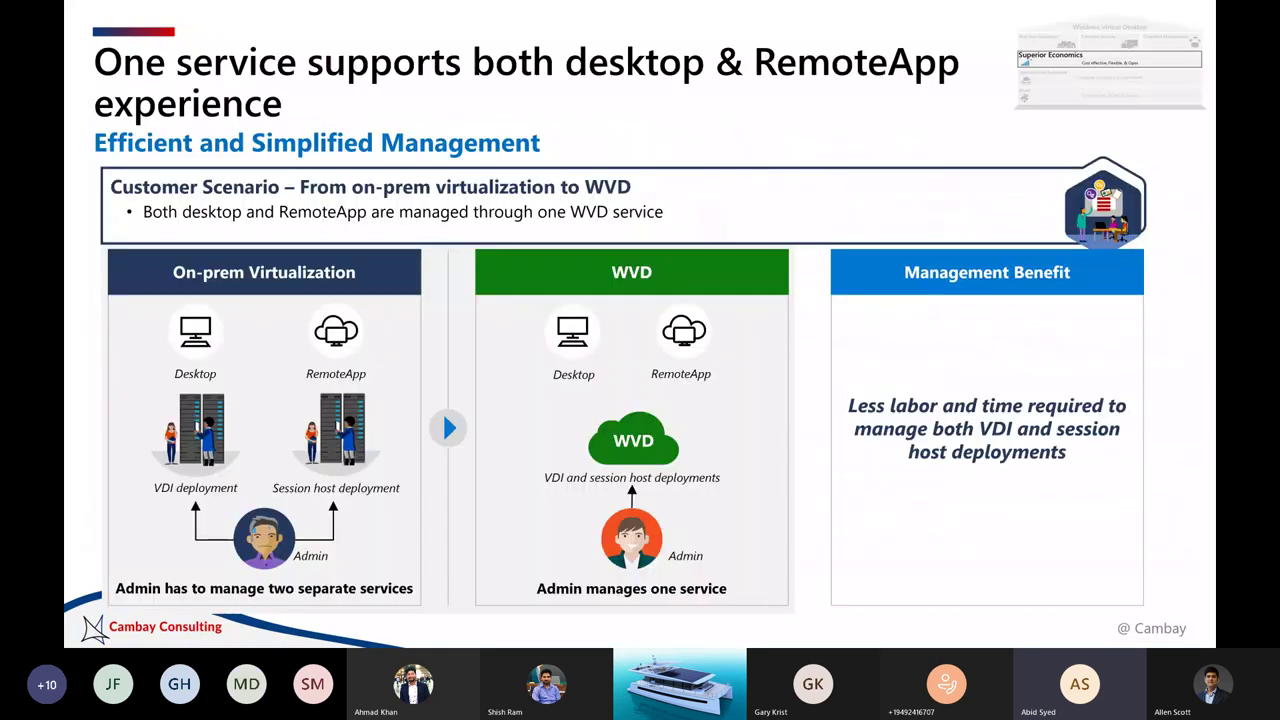